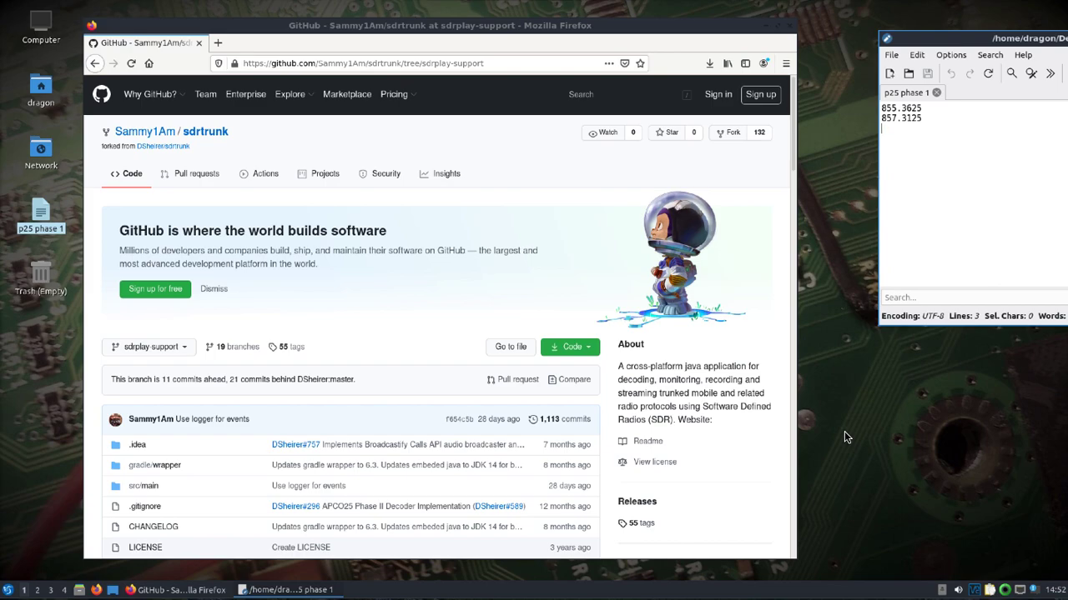
{"action": "left_click", "coordinate": [6, 592]}
{"action": "mouse_move", "coordinate": [25, 439]}
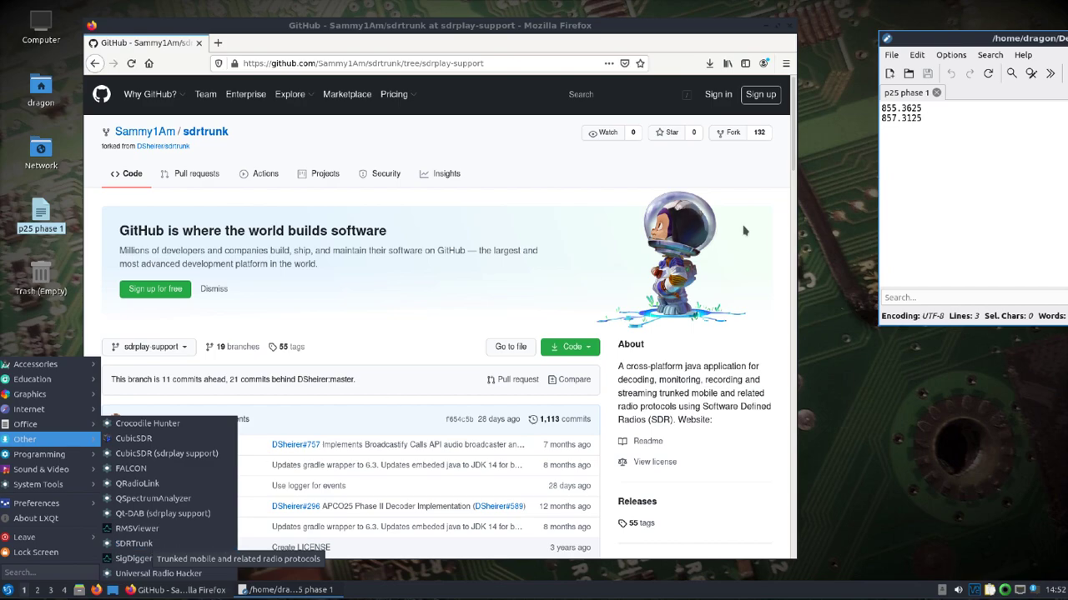
{"action": "left_click", "coordinate": [142, 544]}
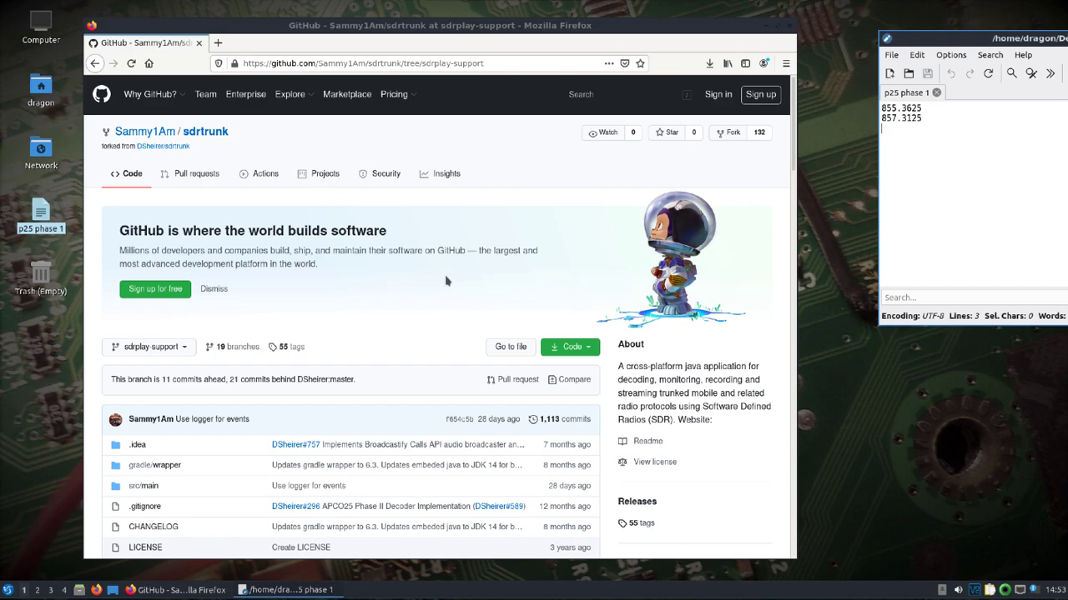
Open a QTerminal window and refresh the package lists with sudo apt-get update, entering the account password.
{"action": "left_click", "coordinate": [7, 590]}
{"action": "mouse_move", "coordinate": [48, 485]}
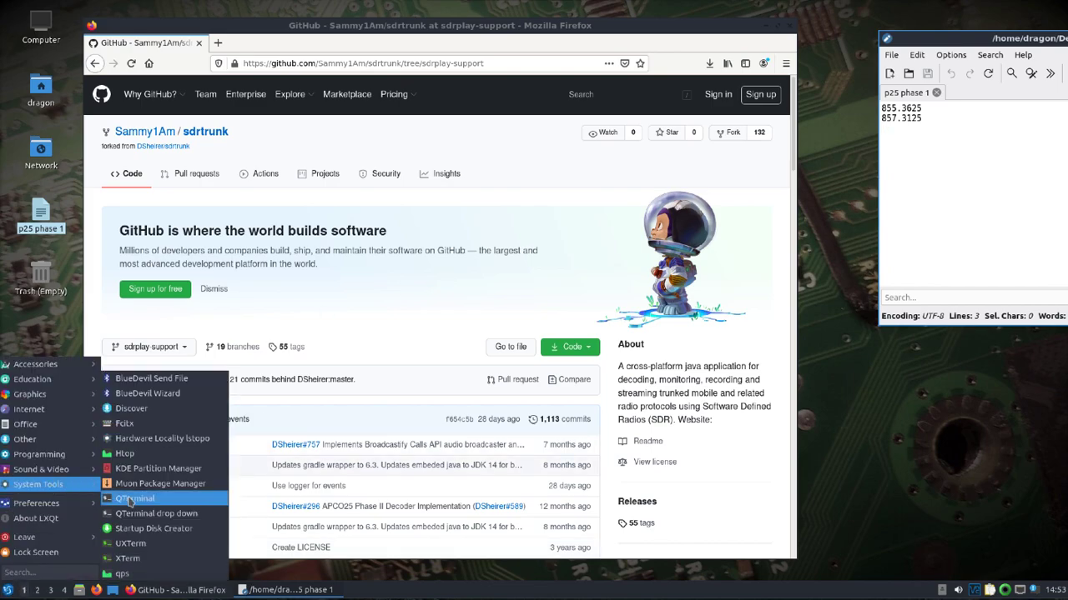
{"action": "left_click", "coordinate": [130, 499]}
{"action": "type", "text": "sudo ap"}
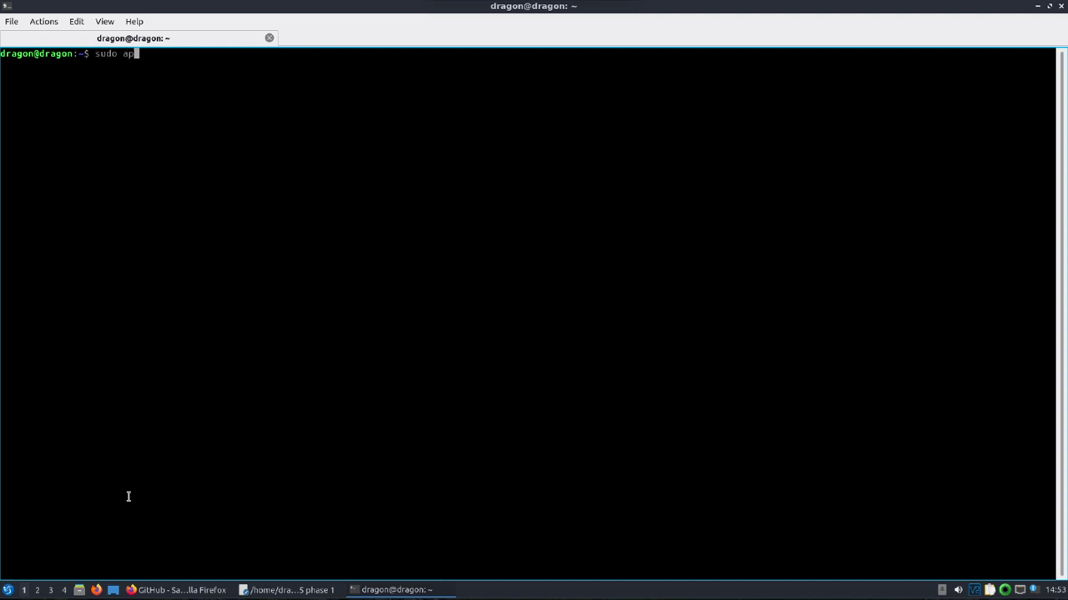
{"action": "type", "text": "t-get update"}
{"action": "key", "text": "Return"}
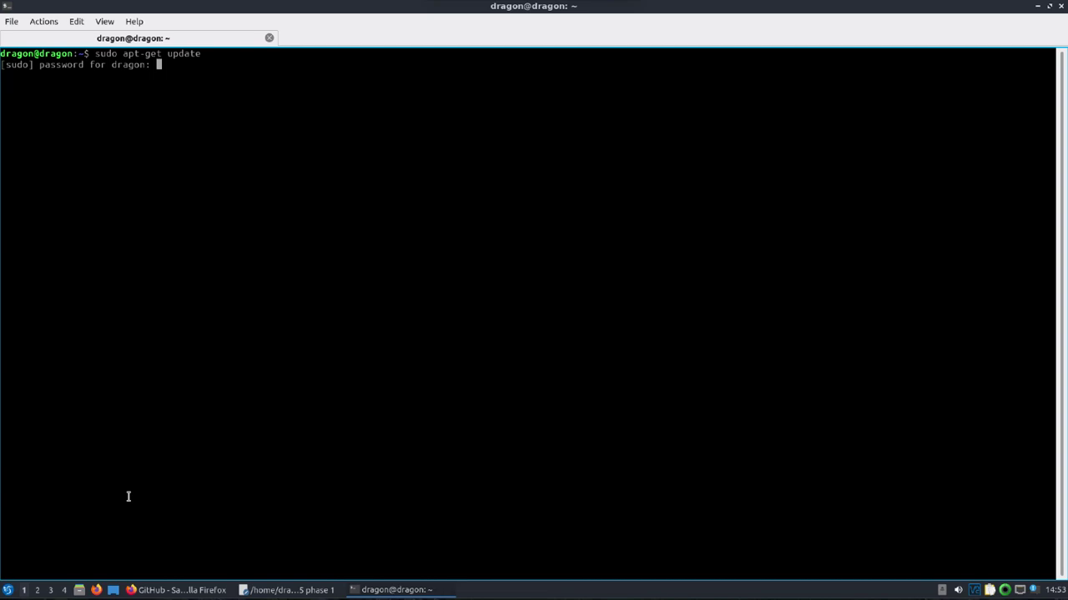
{"action": "key", "text": "Return"}
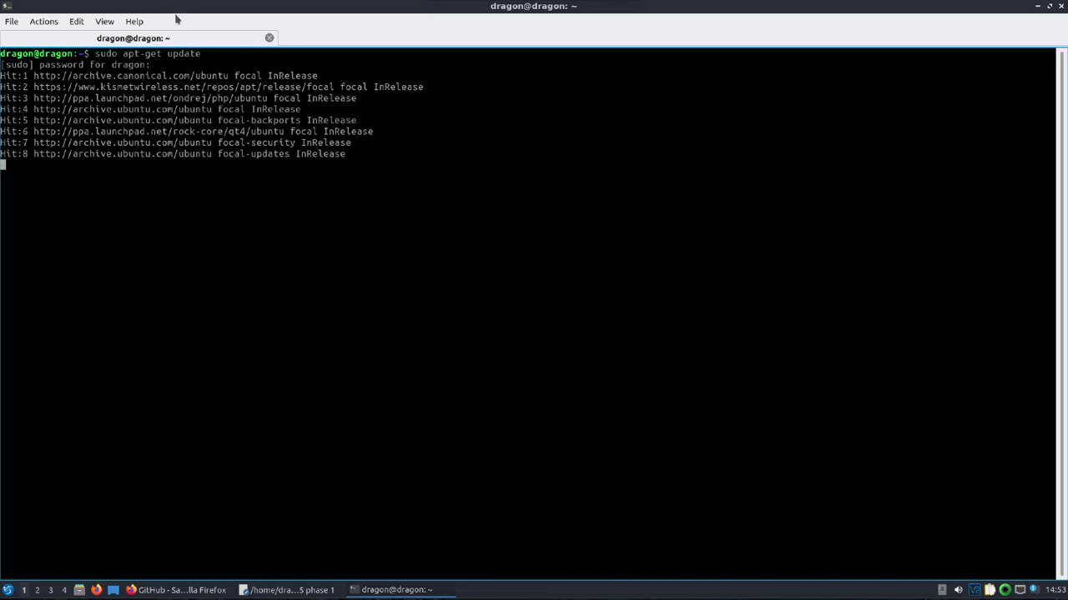
Enlarge the terminal text and install the openjdk-13-jdk package with sudo apt-get install, accepting the installation.
{"action": "left_click_drag", "start_coordinate": [175, 15], "coordinate": [269, 47]}
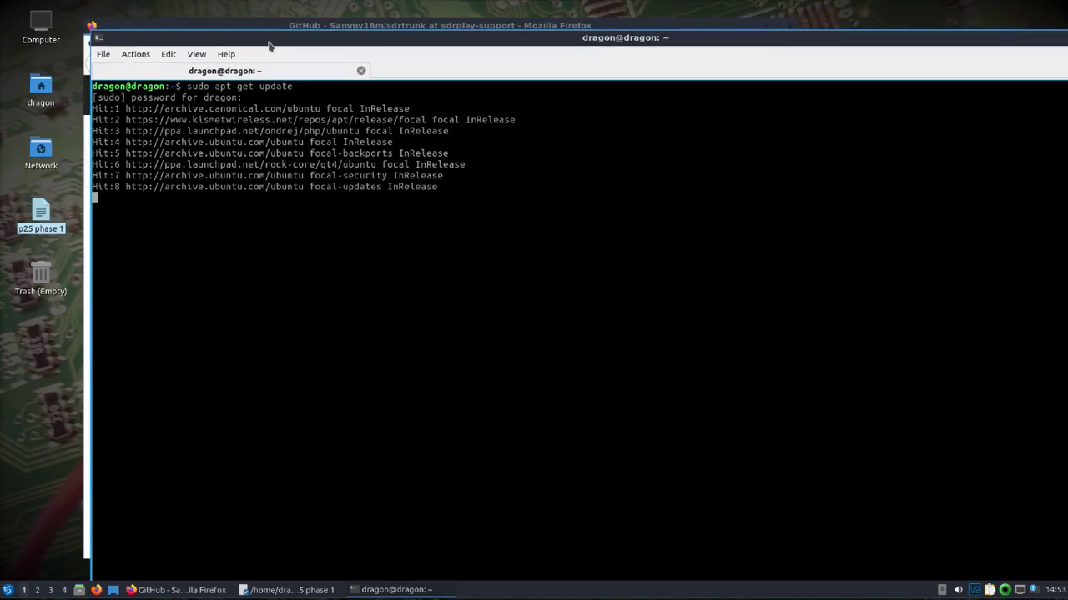
{"action": "key", "text": "ctrl+plus"}
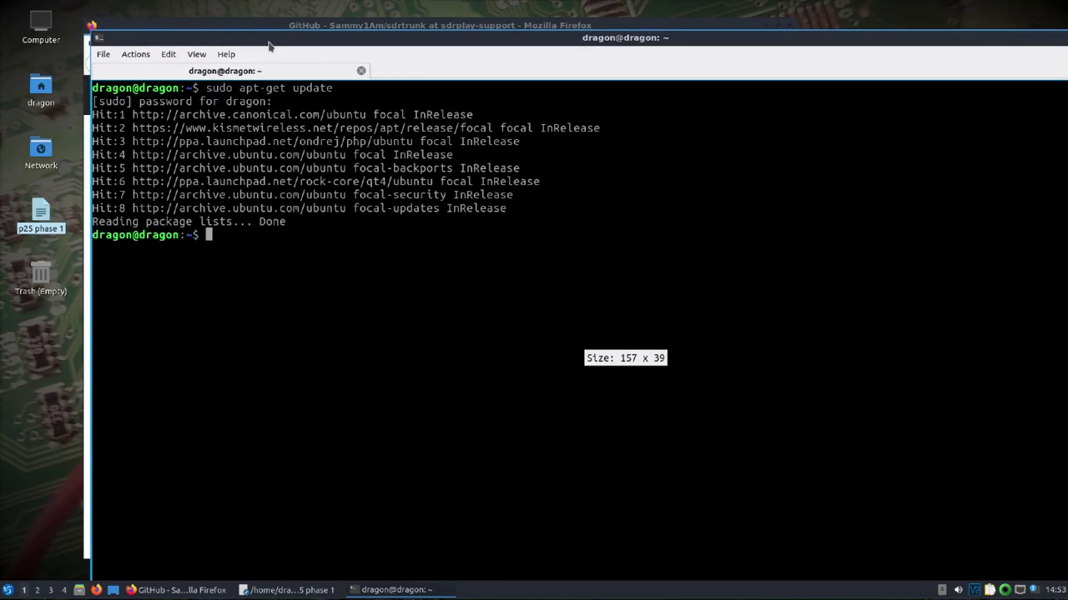
{"action": "type", "text": "sudo apt-"}
{"action": "key", "text": "BackSpace"}
{"action": "key", "text": "BackSpace"}
{"action": "key", "text": "BackSpace"}
{"action": "key", "text": "BackSpace"}
{"action": "key", "text": "BackSpace"}
{"action": "key", "text": "BackSpace"}
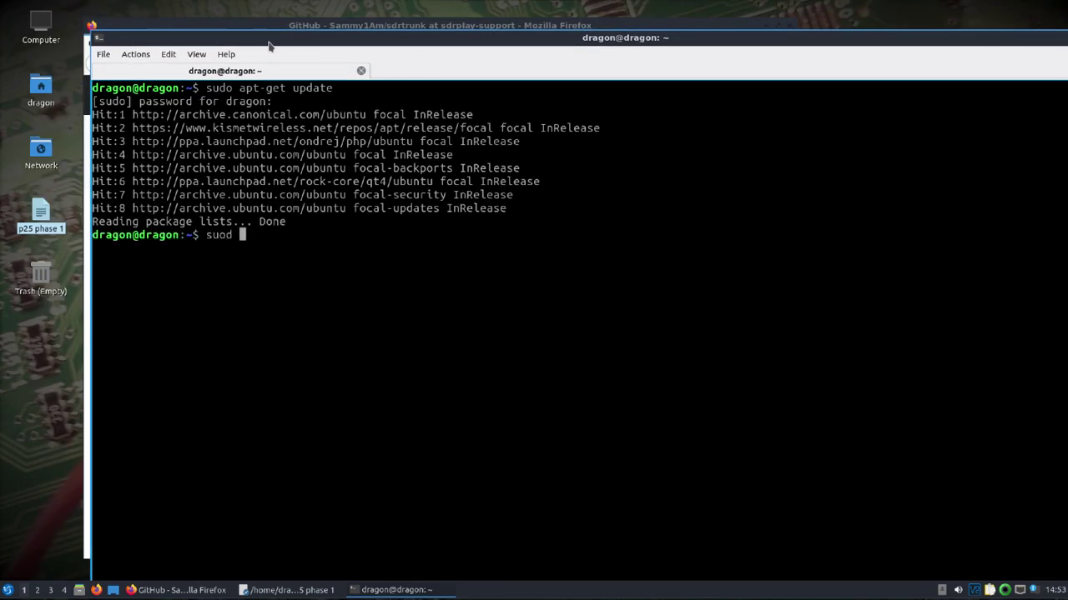
{"action": "type", "text": "o apt-get install op"}
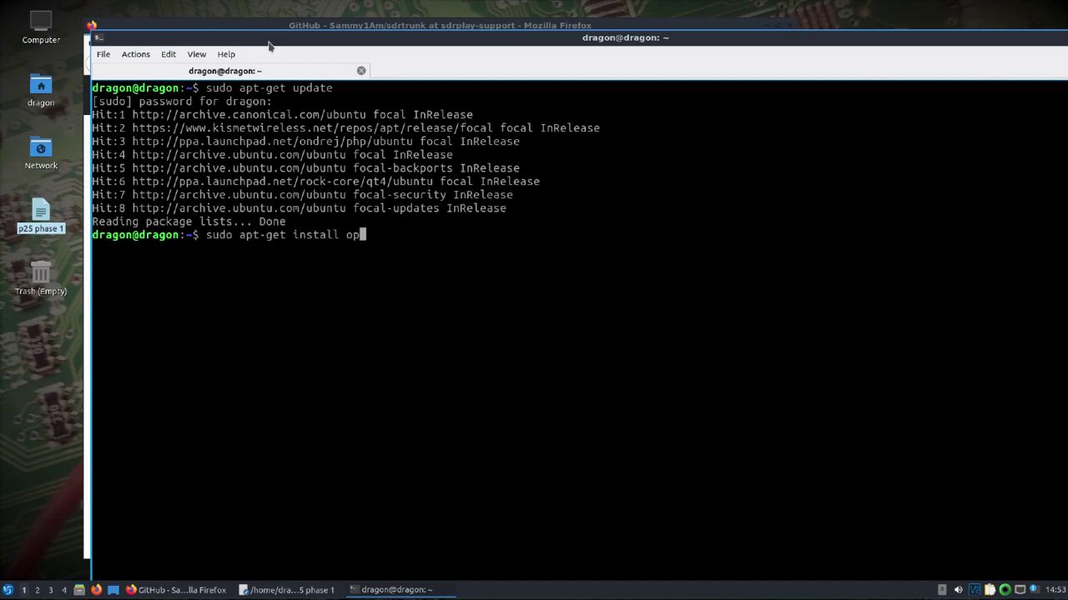
{"action": "type", "text": "enjdk-13"}
{"action": "key", "text": "Tab"}
{"action": "key", "text": "Tab"}
{"action": "key", "text": "Tab"}
{"action": "type", "text": "j"}
{"action": "key", "text": "Left"}
{"action": "type", "text": "-"}
{"action": "key", "text": "Right"}
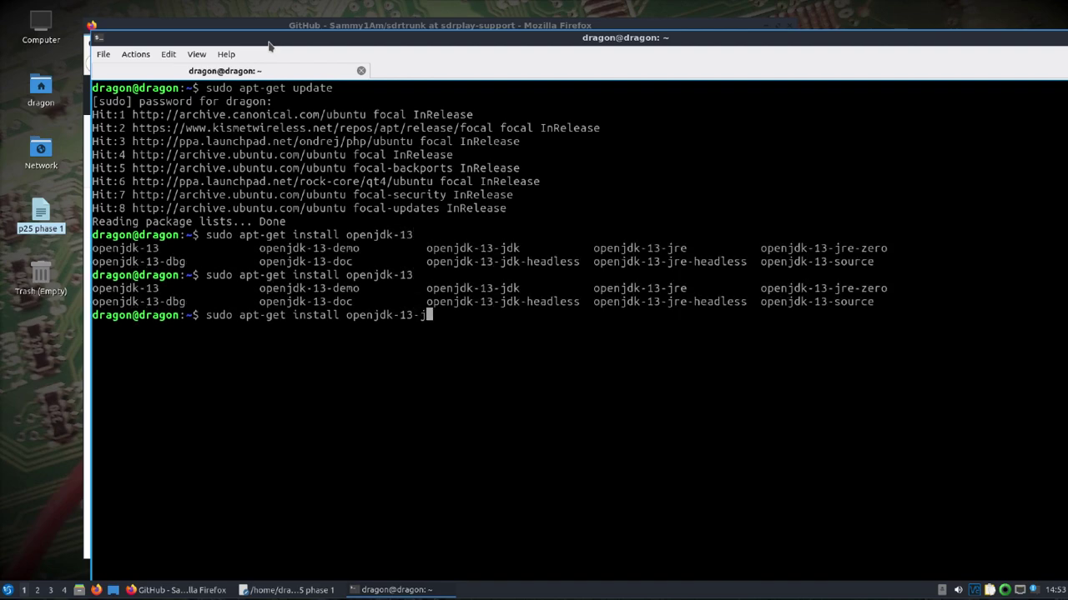
{"action": "type", "text": "dk"}
{"action": "key", "text": "Return"}
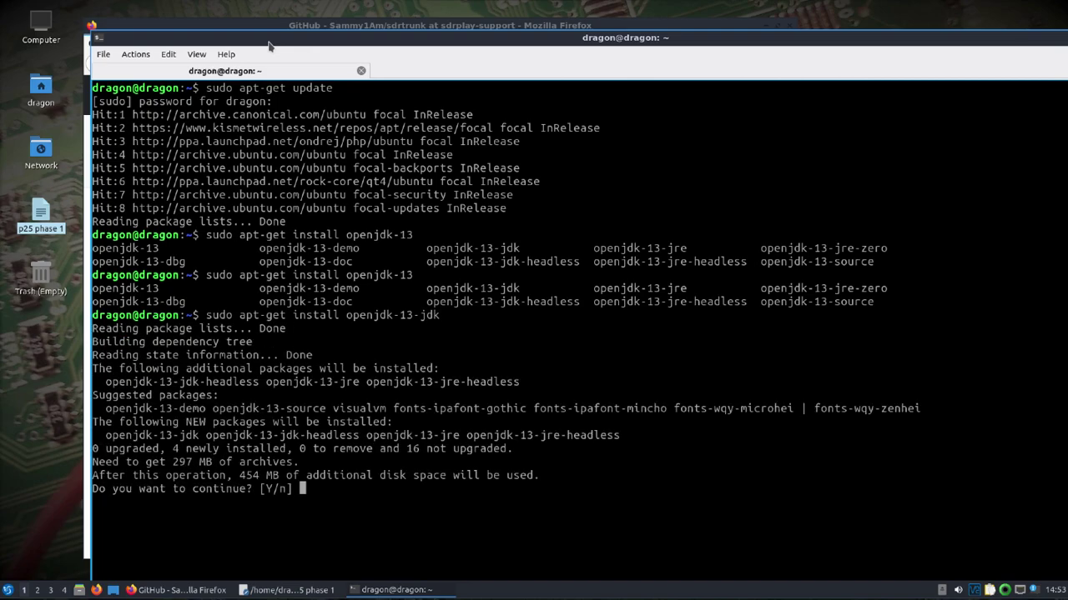
{"action": "type", "text": "y"}
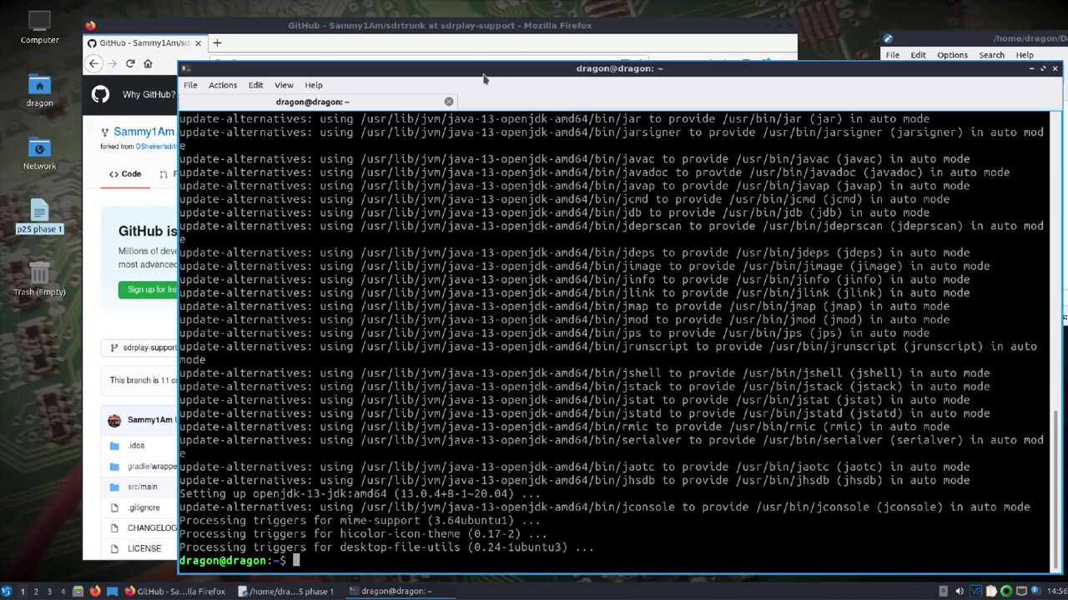
Copy the HTTPS clone URL of the sdrtrunk fork from its GitHub page.
{"action": "left_click_drag", "start_coordinate": [482, 72], "coordinate": [449, 56]}
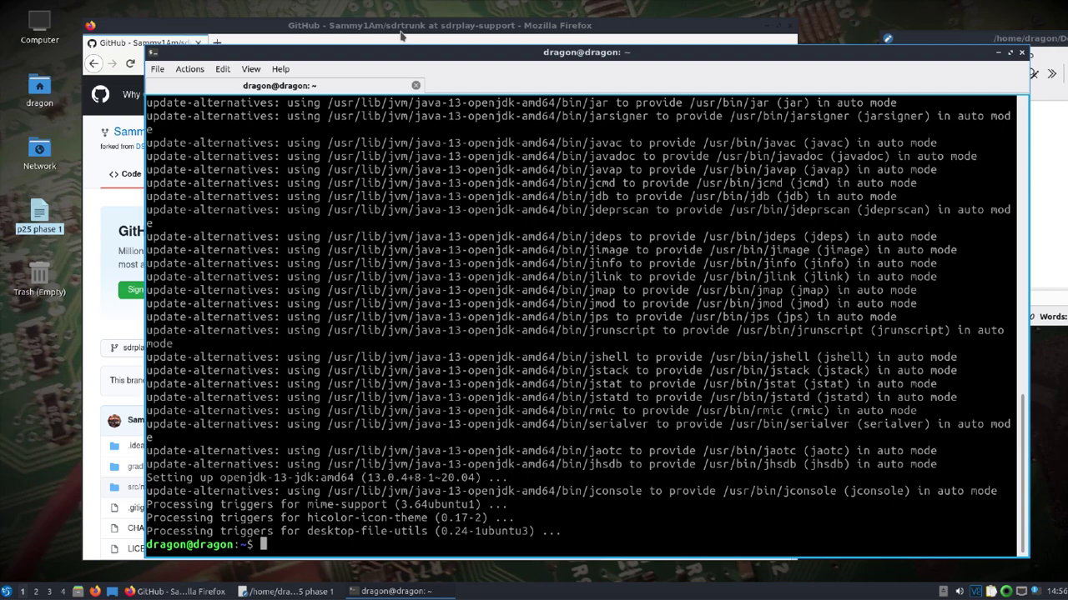
{"action": "left_click", "coordinate": [400, 34]}
{"action": "left_click", "coordinate": [548, 348]}
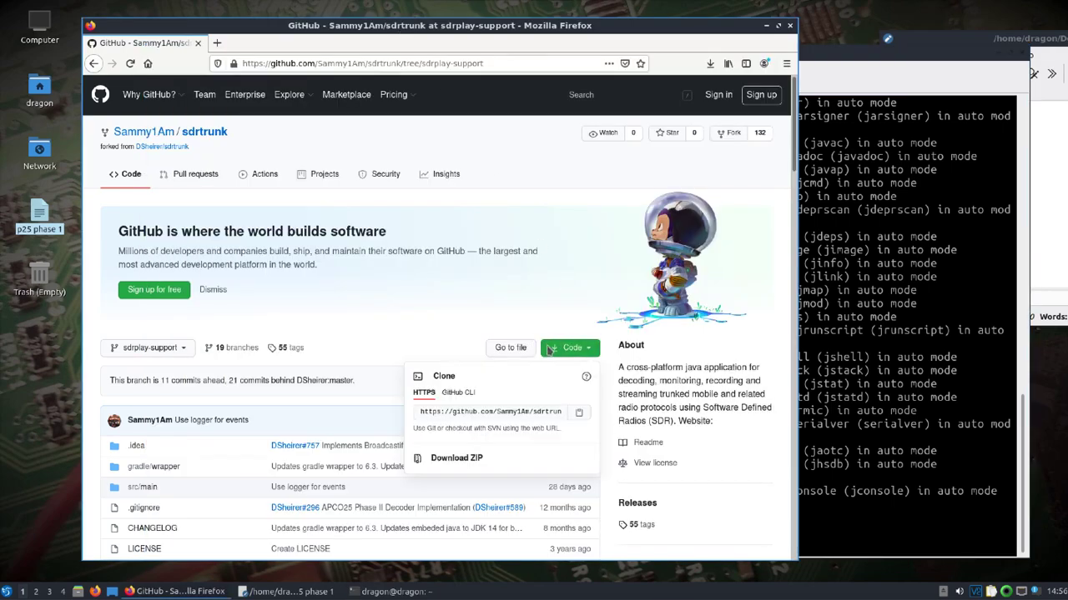
{"action": "left_click", "coordinate": [495, 411]}
{"action": "right_click", "coordinate": [495, 409]}
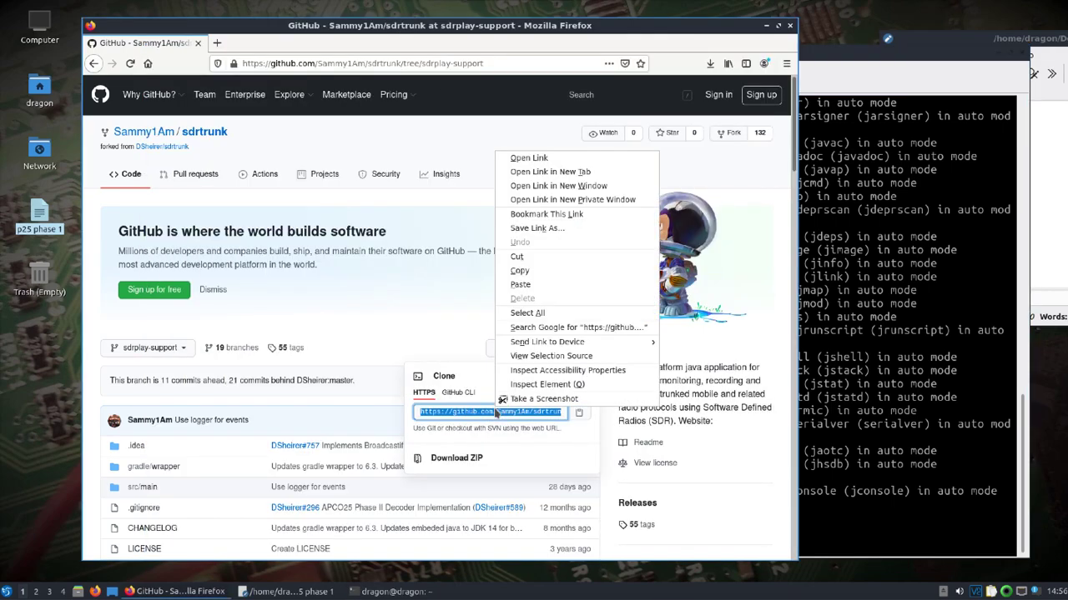
{"action": "left_click", "coordinate": [519, 272]}
{"action": "left_click", "coordinate": [872, 517]}
{"action": "type", "text": "git clone"}
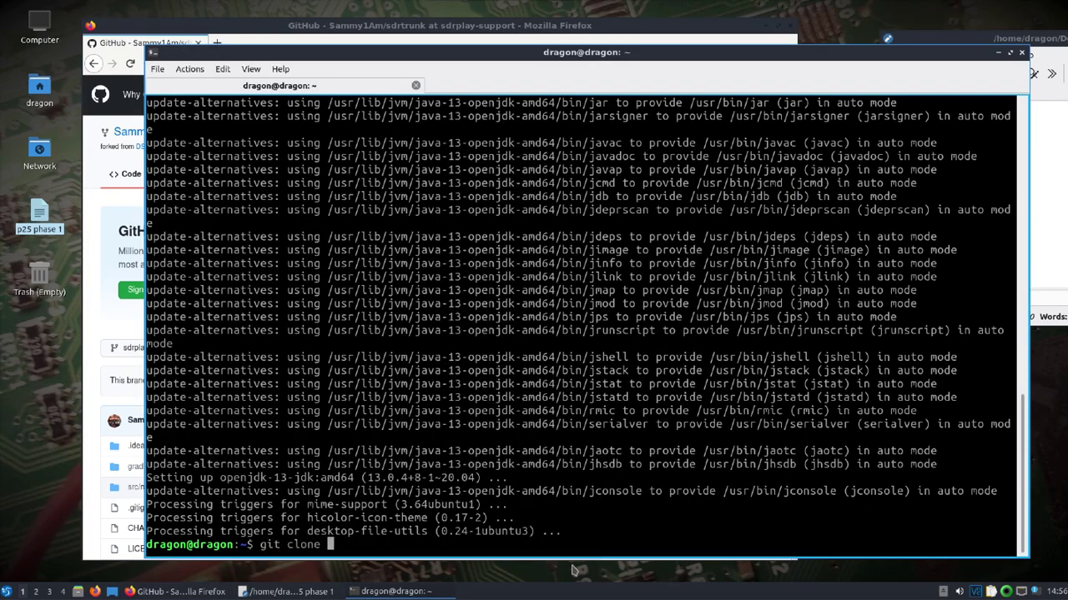
{"action": "right_click", "coordinate": [568, 551]}
{"action": "left_click", "coordinate": [612, 408]}
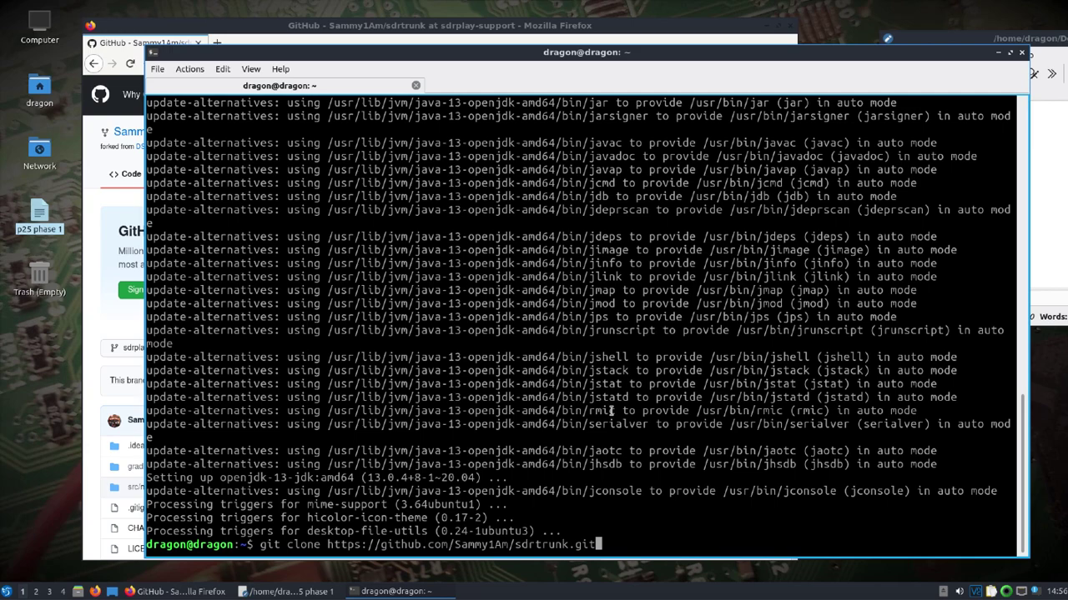
{"action": "key", "text": "Return"}
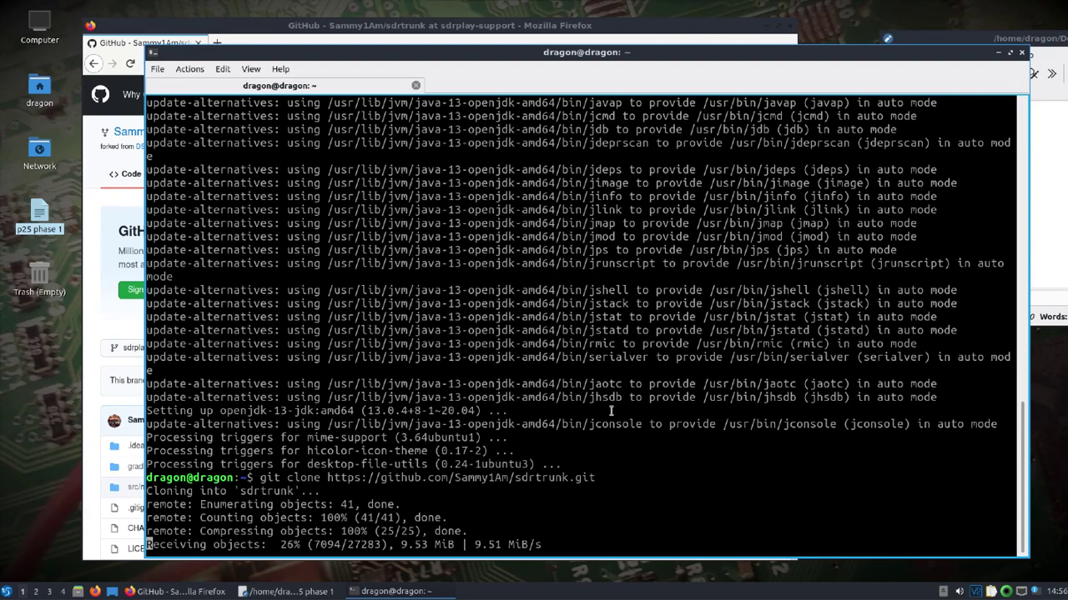
In the cloned sdrtrunk folder, list the remote branches with git branch -r and check out sdrplay-support.
{"action": "type", "text": "cd sd"}
{"action": "key", "text": "Tab"}
{"action": "key", "text": "Return"}
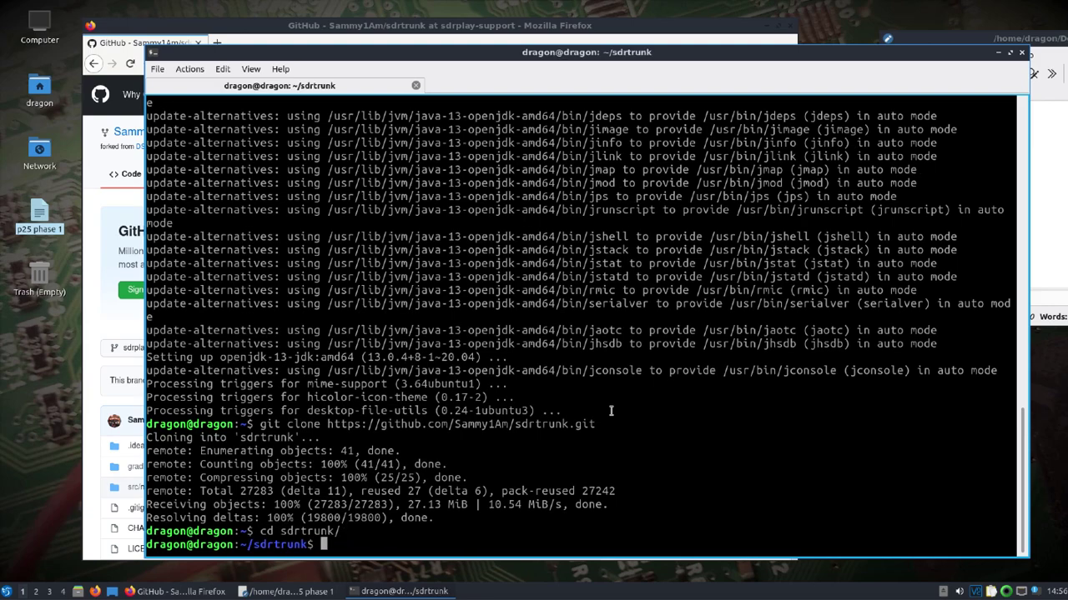
{"action": "type", "text": "git branch -r"}
{"action": "key", "text": "Return"}
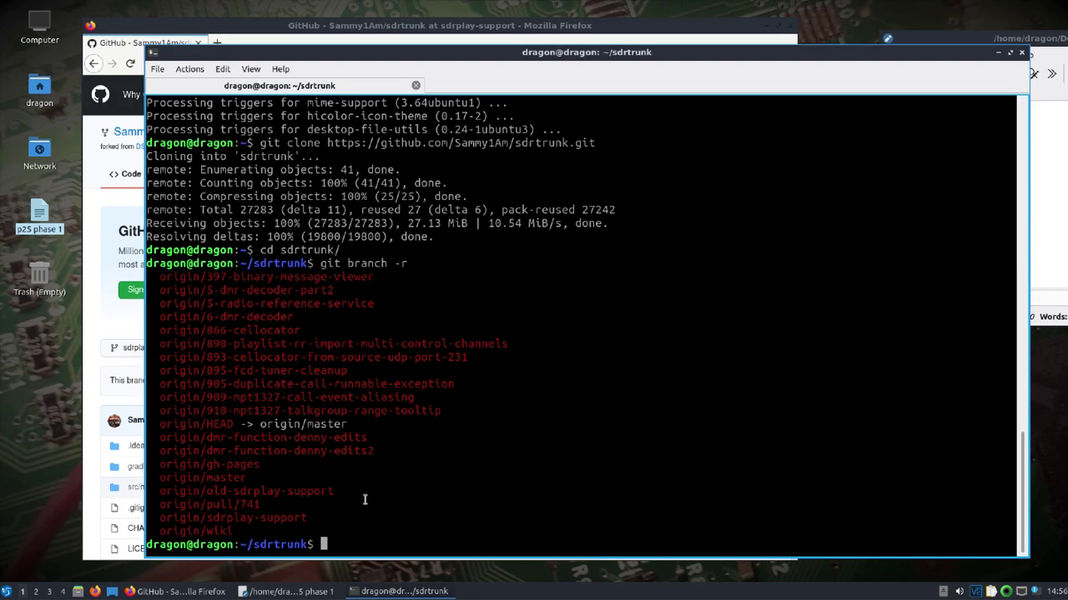
{"action": "type", "text": "git checkout sdrplay-support"}
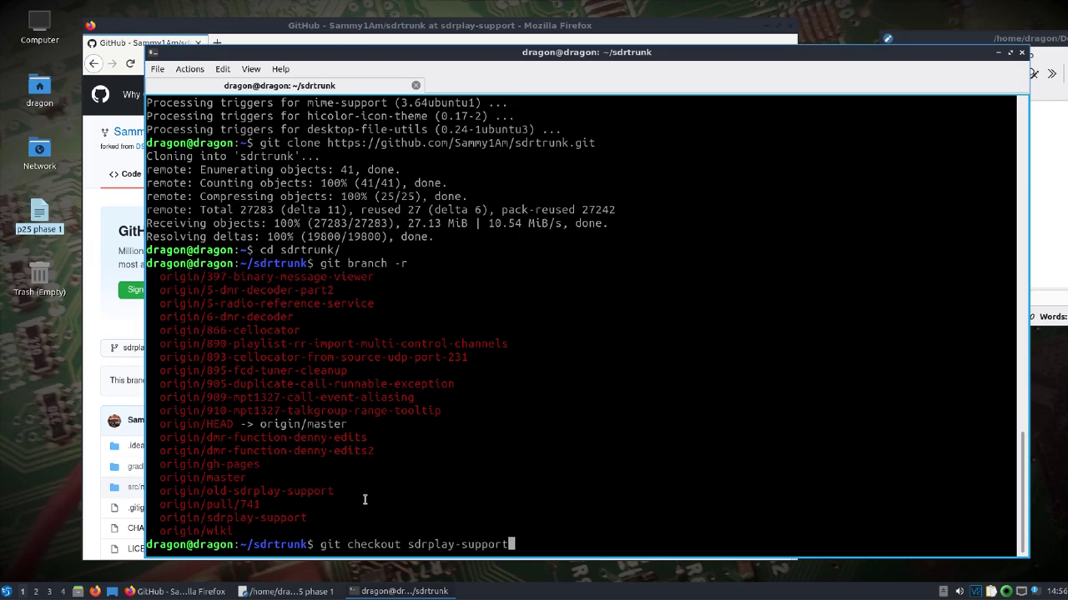
{"action": "key", "text": "Return"}
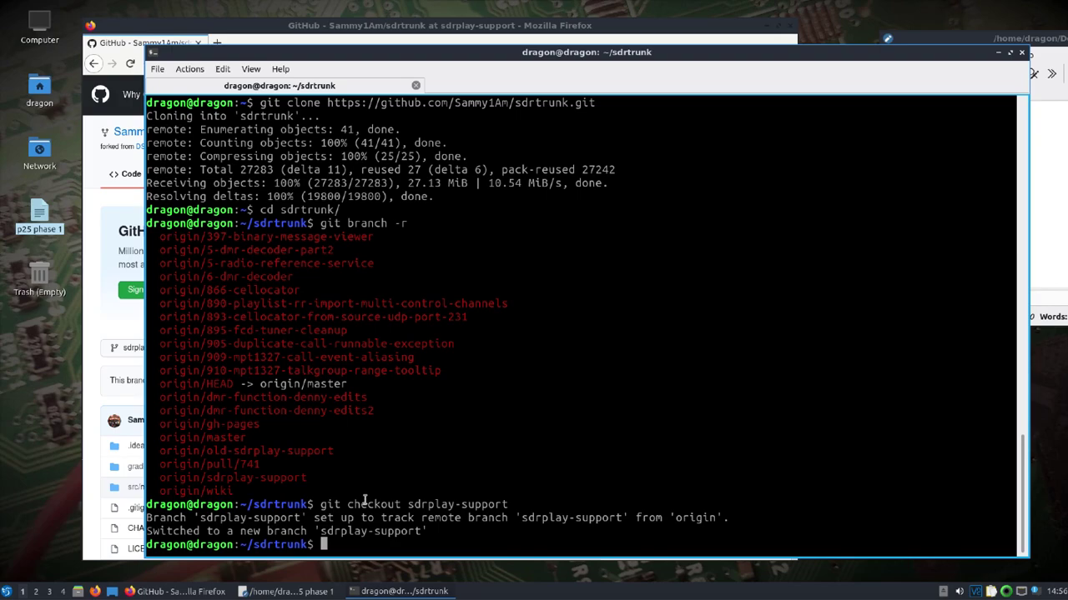
List the sdrtrunk folder's files and build the project with ./gradlew clean build.
{"action": "type", "text": "ls"}
{"action": "key", "text": "Return"}
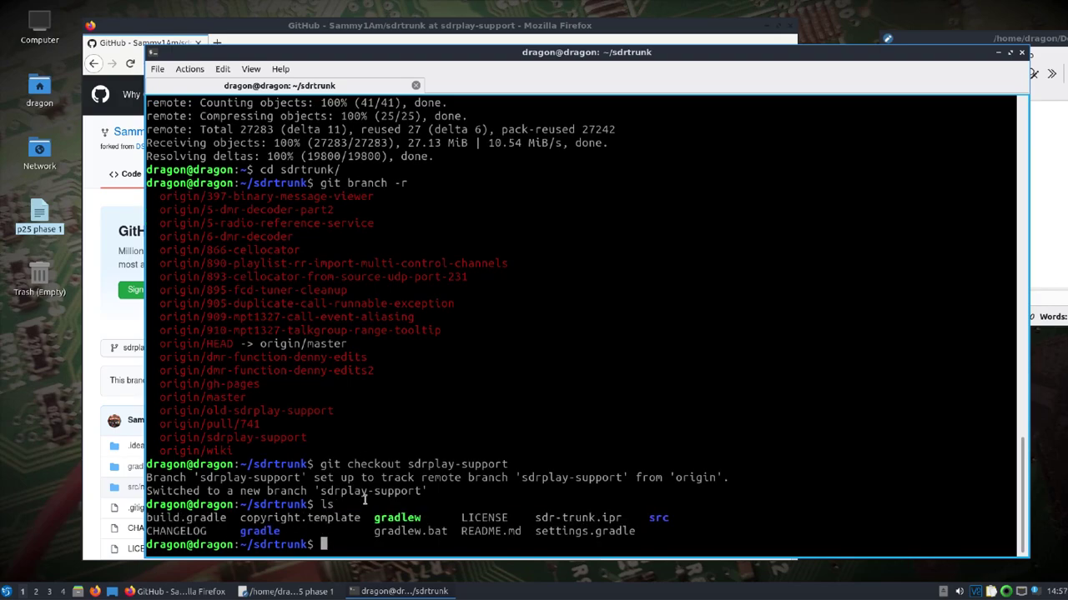
{"action": "type", "text": "./gradlew clean build"}
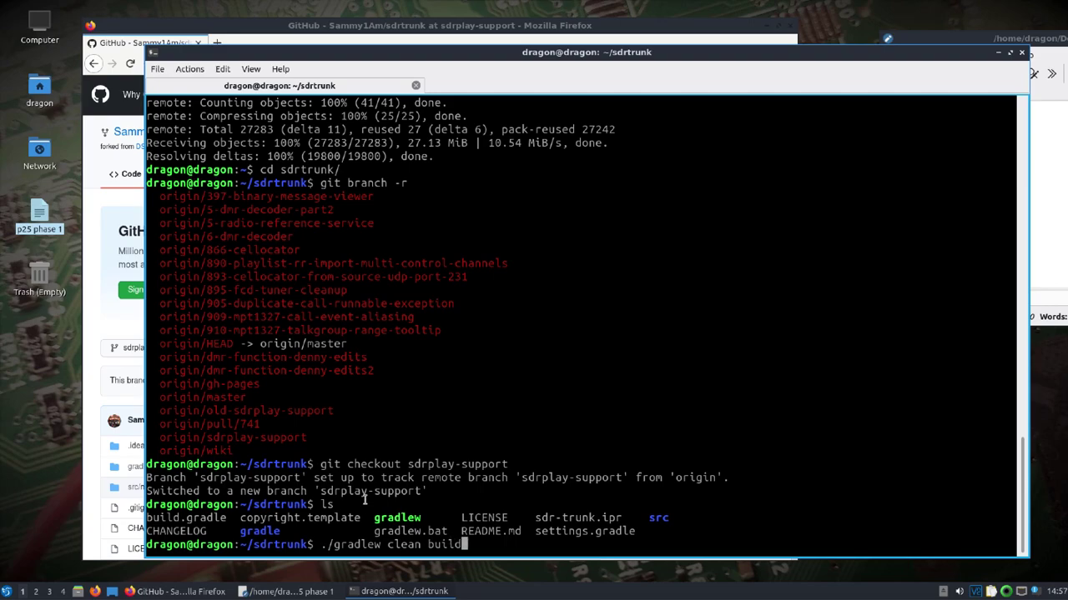
{"action": "key", "text": "Return"}
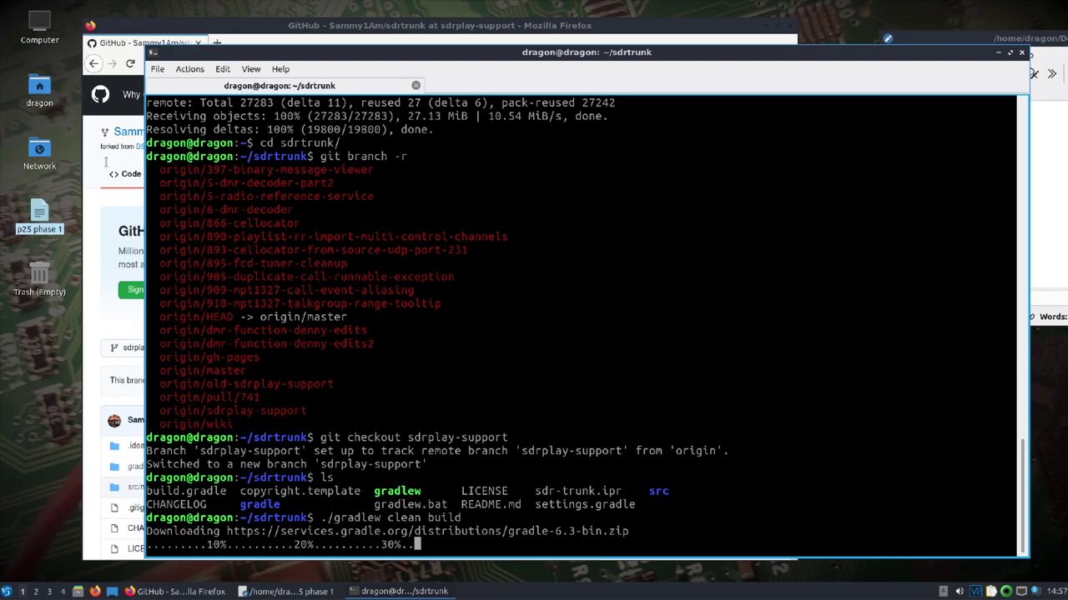
View the SDRplayJava repository on GitHub through the sdrtrunk fork owner's repository list, opened in a separate tab.
{"action": "left_click", "coordinate": [107, 163]}
{"action": "right_click", "coordinate": [149, 134]}
{"action": "left_click", "coordinate": [162, 140]}
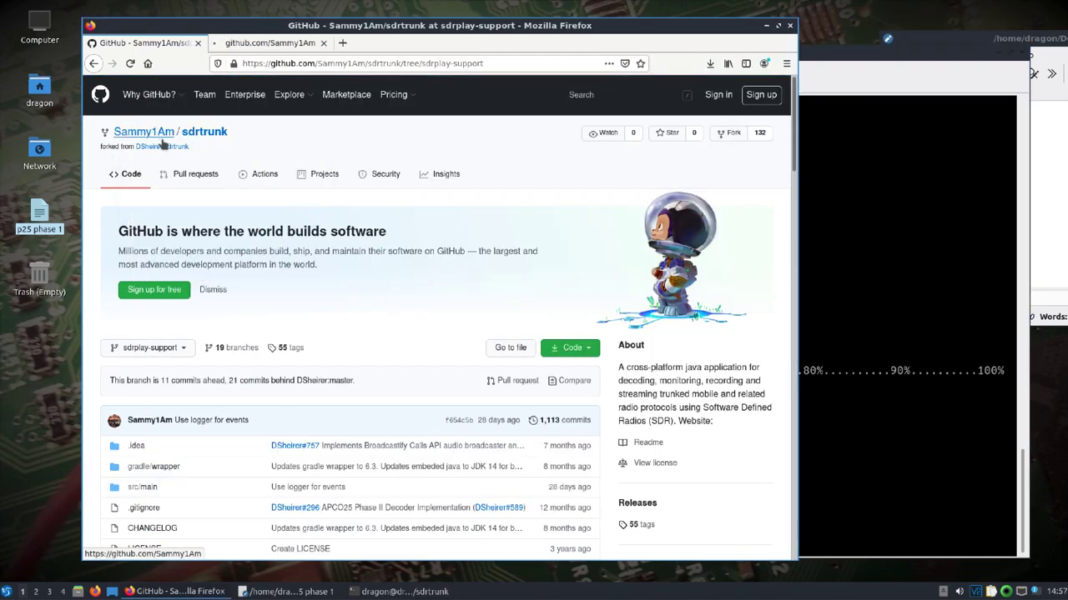
{"action": "left_click", "coordinate": [250, 43]}
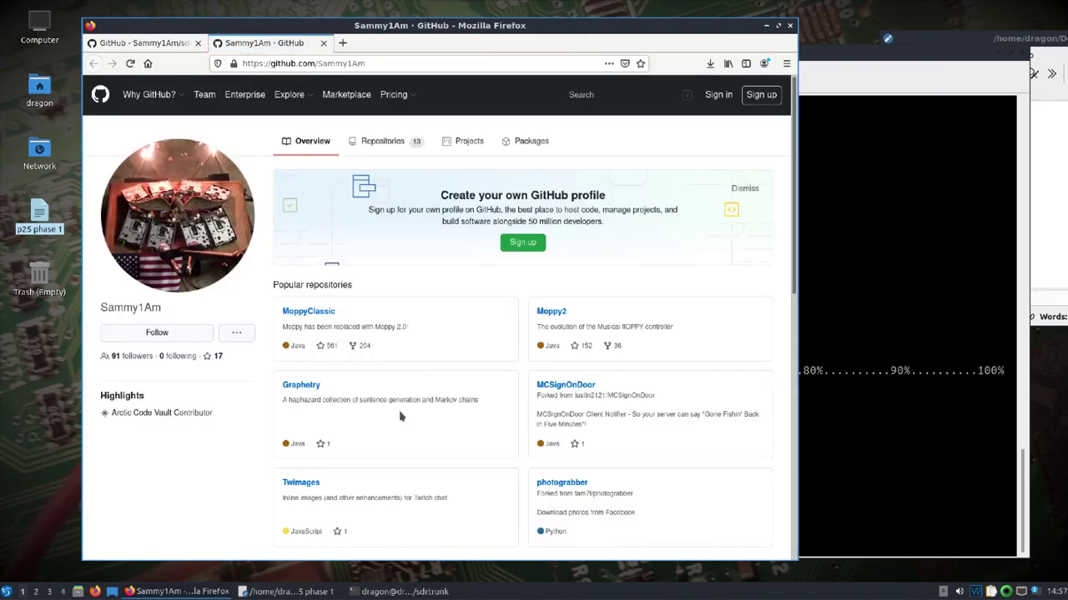
{"action": "left_click", "coordinate": [395, 146]}
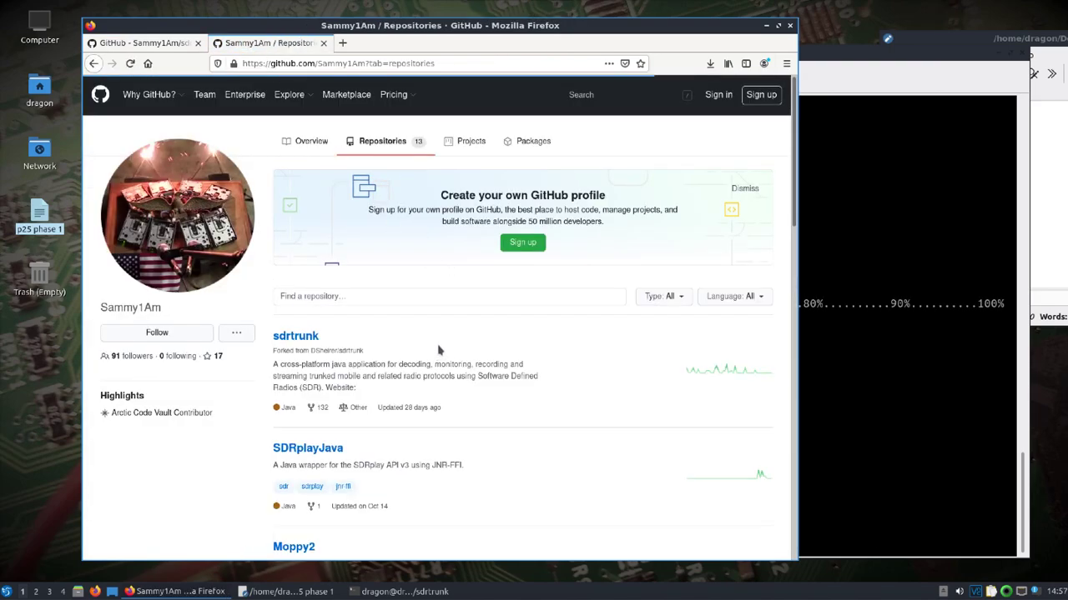
{"action": "left_click", "coordinate": [307, 451]}
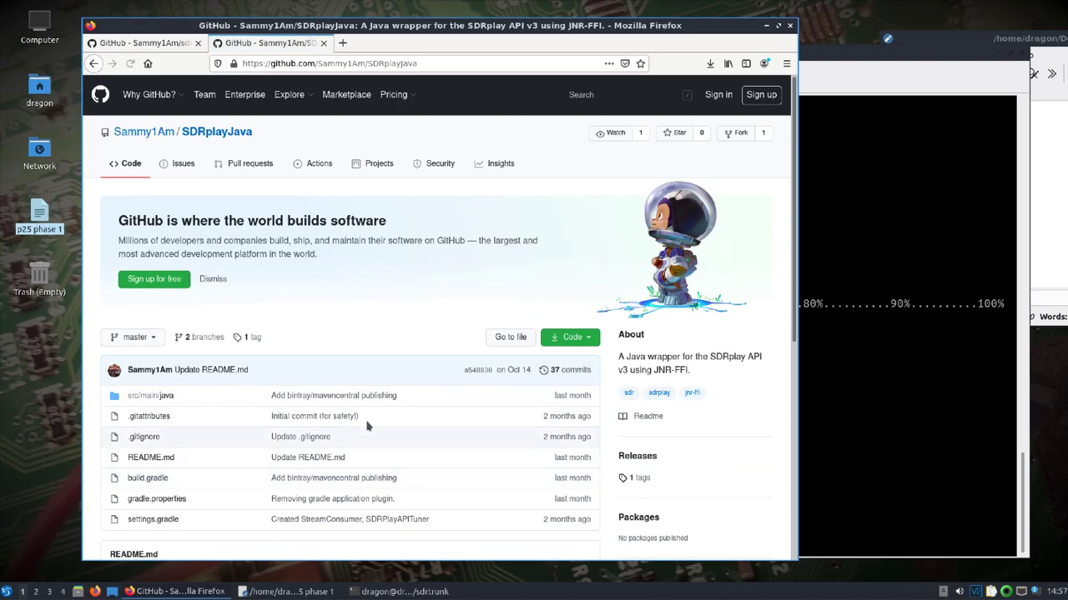
Back in the terminal, list the sdrtrunk folder, change into build/distributions and list the files there.
{"action": "left_click", "coordinate": [849, 388]}
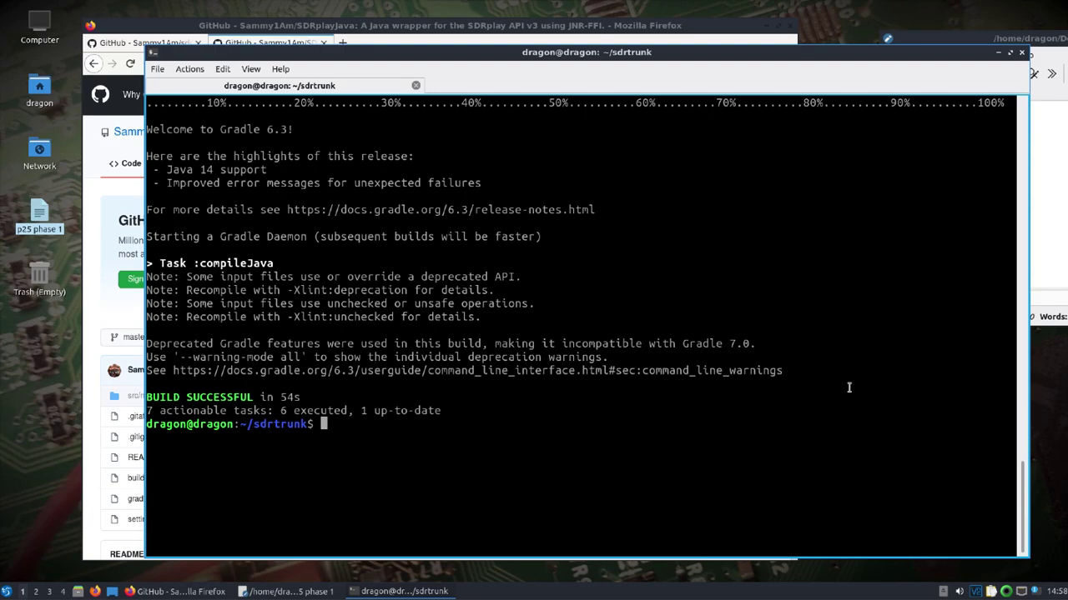
{"action": "type", "text": "ls"}
{"action": "key", "text": "Return"}
{"action": "type", "text": "cd bu"}
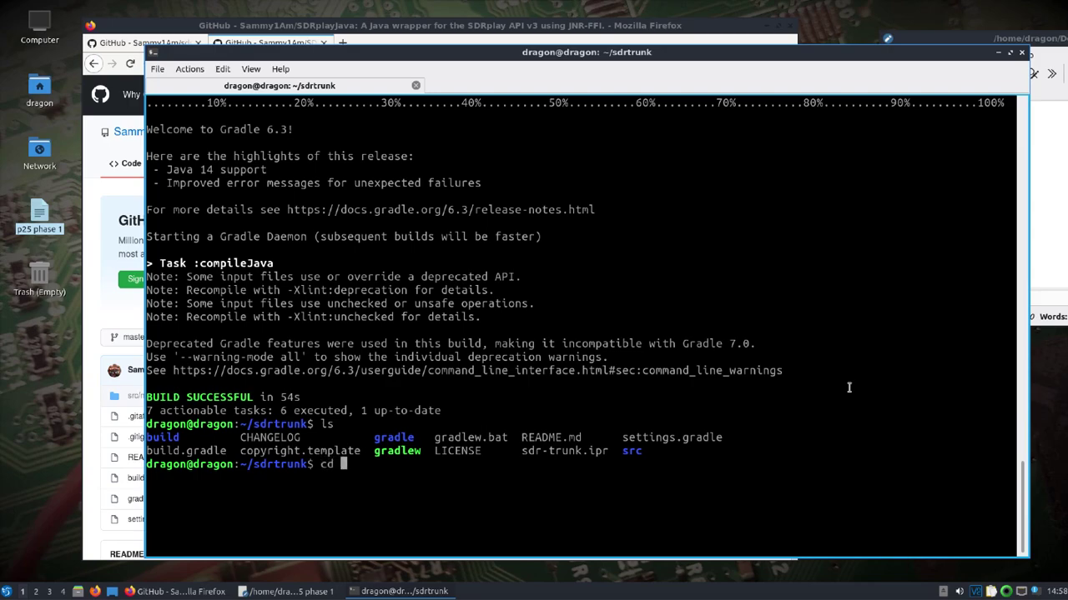
{"action": "key", "text": "Tab"}
{"action": "key", "text": "Tab"}
{"action": "key", "text": "Tab"}
{"action": "type", "text": "di"}
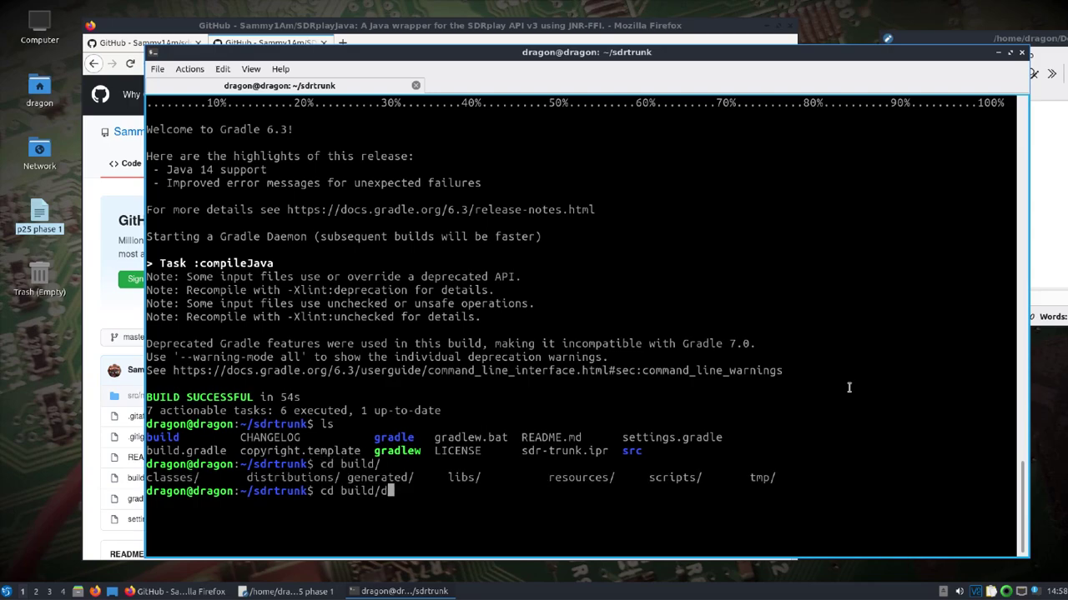
{"action": "key", "text": "Tab"}
{"action": "key", "text": "Return"}
{"action": "type", "text": "ls"}
{"action": "key", "text": "Return"}
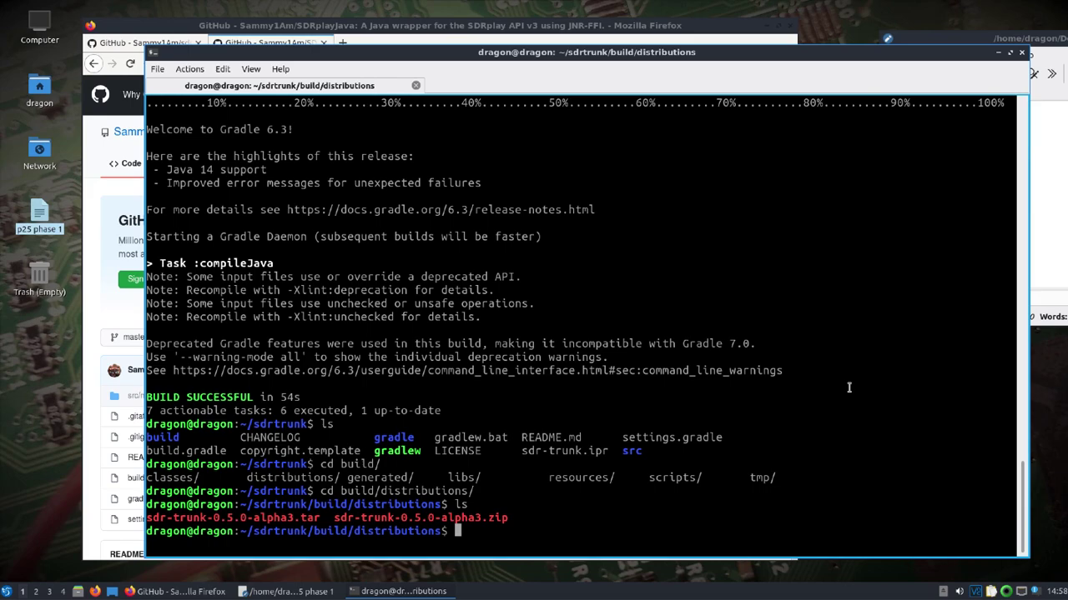
Unzip sdr-trunk-0.5.0-alpha3.zip in the distributions folder and list the folder's files.
{"action": "type", "text": "unzip sd"}
{"action": "key", "text": "Tab"}
{"action": "type", "text": "z"}
{"action": "key", "text": "Tab"}
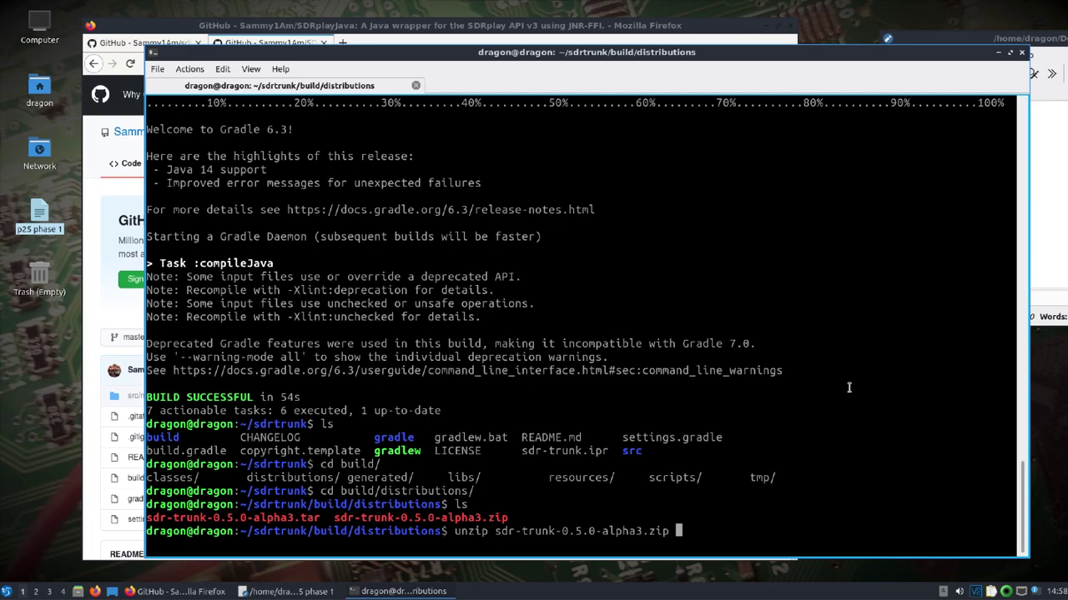
{"action": "key", "text": "Return"}
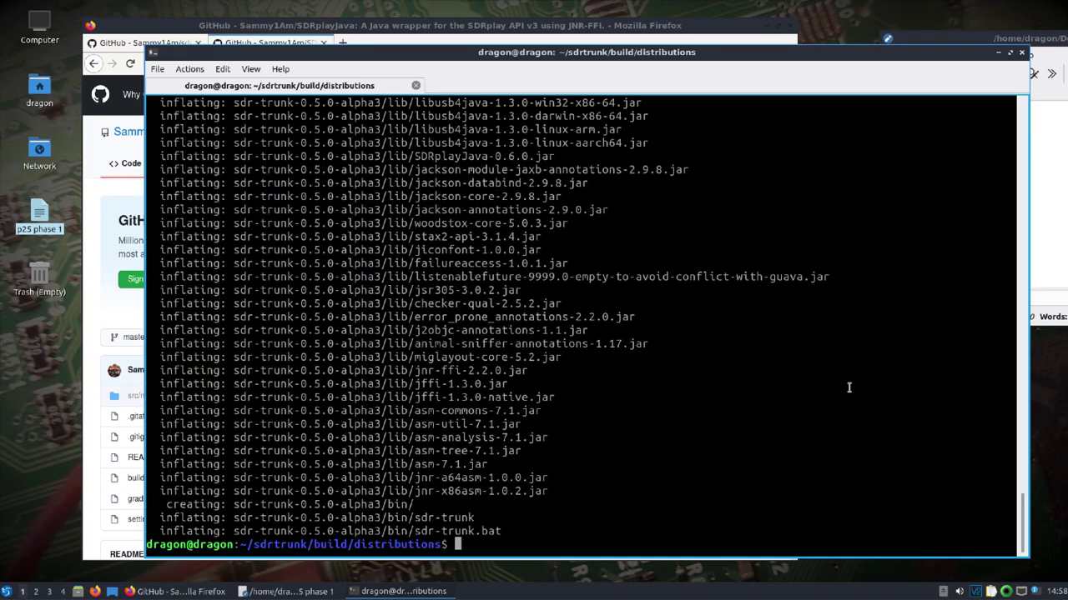
{"action": "type", "text": "ls"}
{"action": "key", "text": "Return"}
Change into the bin folder of the extracted sdr-trunk-0.5.0-alpha3 directory and list its files.
{"action": "type", "text": "cd sd"}
{"action": "key", "text": "Tab"}
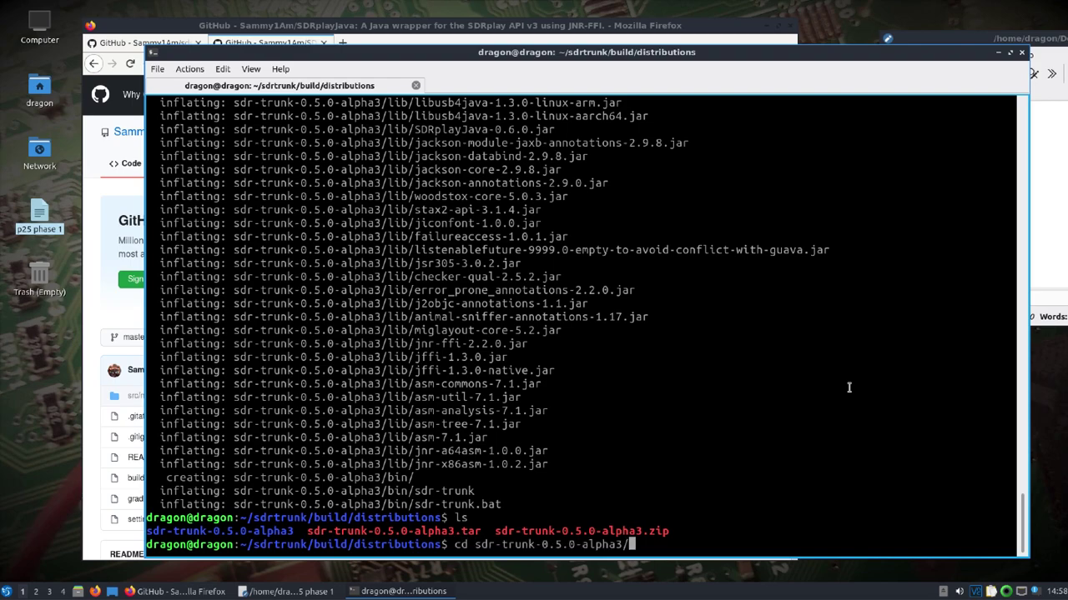
{"action": "key", "text": "Tab"}
{"action": "key", "text": "Tab"}
{"action": "type", "text": "b"}
{"action": "key", "text": "Tab"}
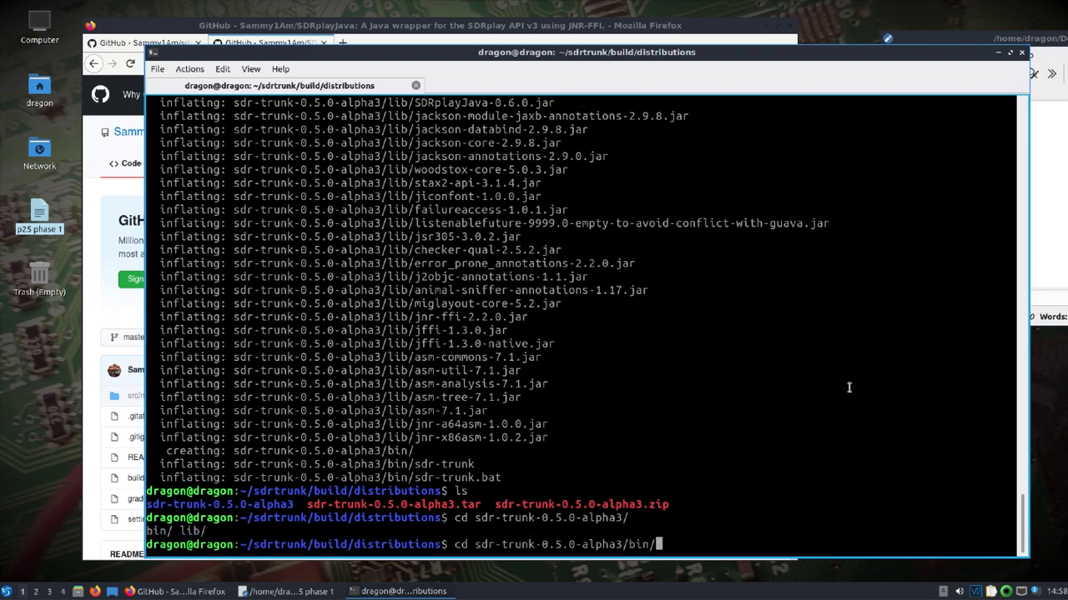
{"action": "key", "text": "Return"}
{"action": "type", "text": "ls"}
{"action": "key", "text": "Return"}
Launch sdrtrunk with ./sdr-trunk, minimize the terminal, and move and enlarge the sdrtrunk window.
{"action": "type", "text": "./sdr"}
{"action": "key", "text": "Tab"}
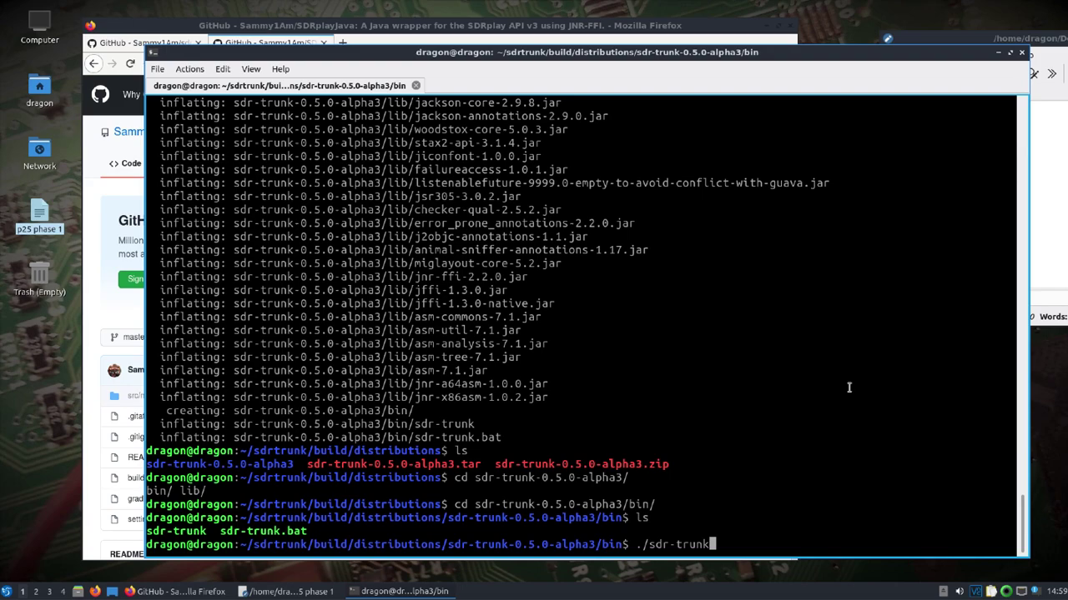
{"action": "key", "text": "Return"}
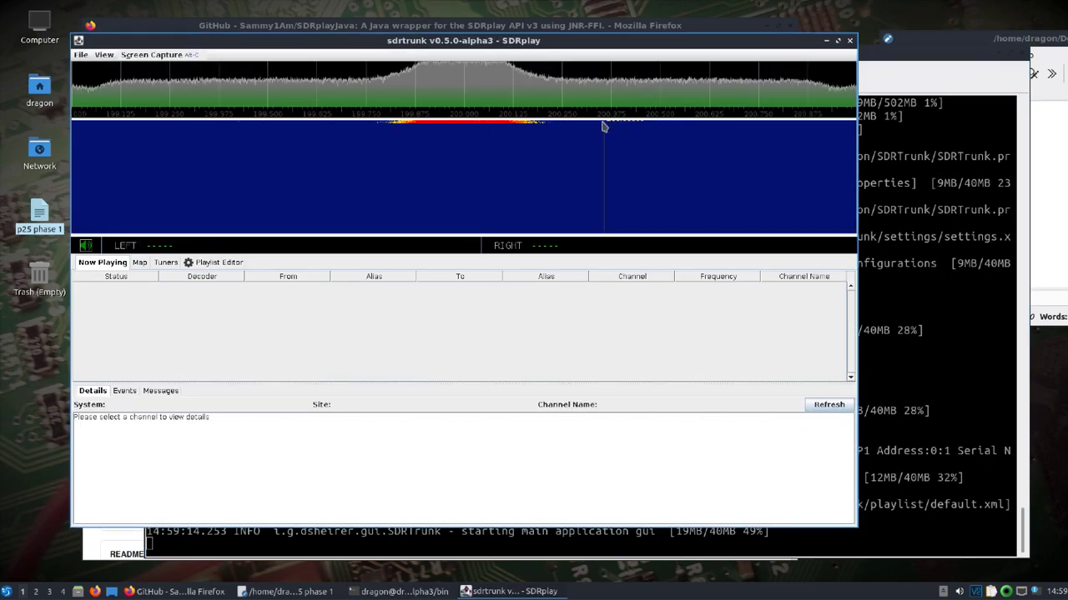
{"action": "left_click", "coordinate": [882, 75]}
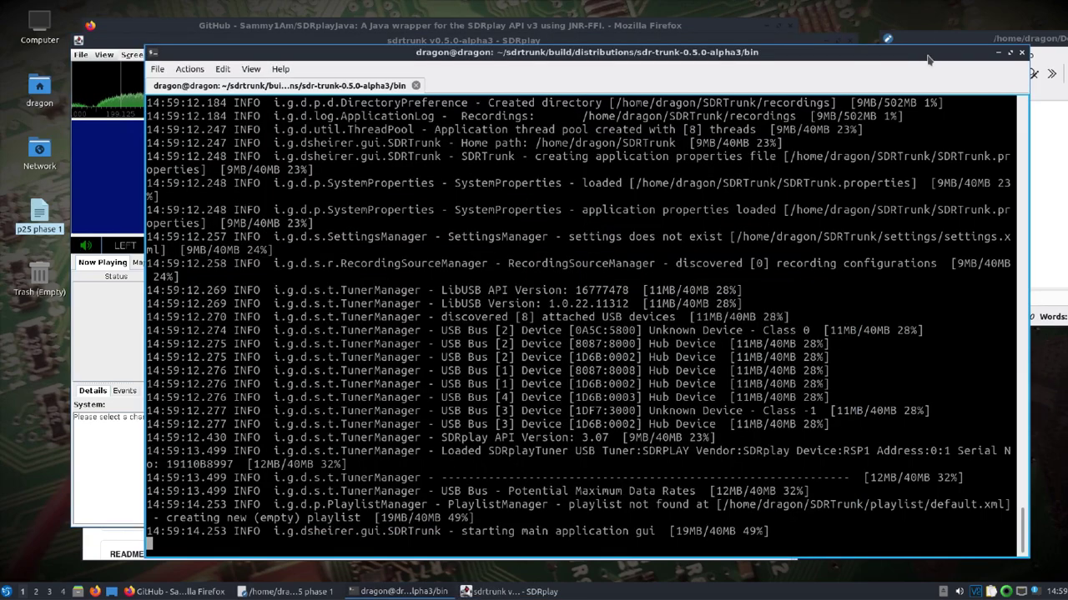
{"action": "left_click", "coordinate": [998, 54]}
{"action": "mouse_move", "coordinate": [605, 39]}
{"action": "left_mouse_down"}
{"action": "mouse_move", "coordinate": [565, 22]}
{"action": "mouse_move", "coordinate": [606, 26]}
{"action": "left_mouse_up"}
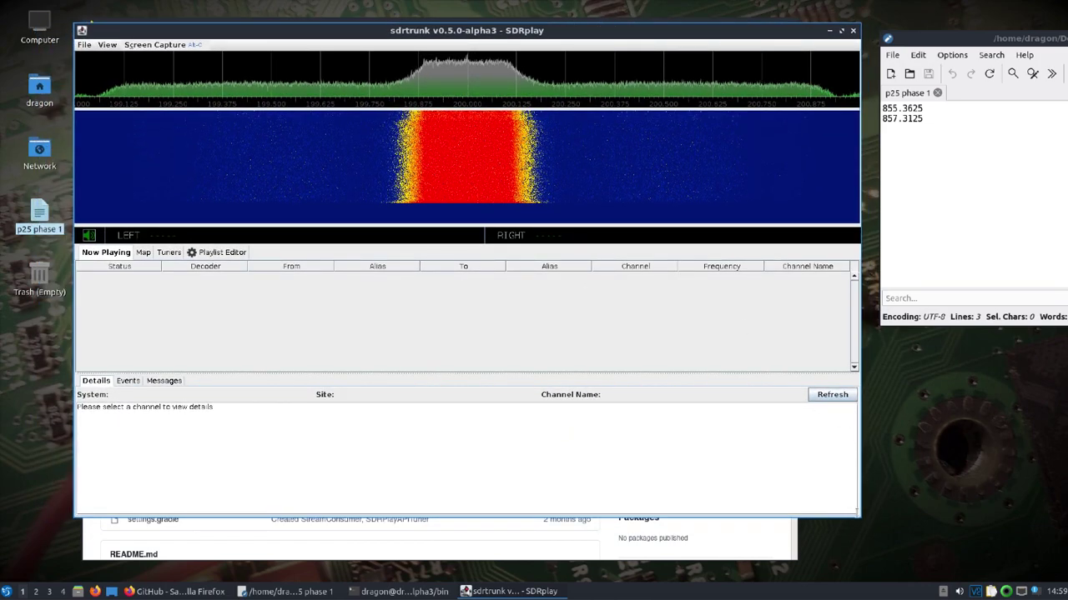
{"action": "left_click_drag", "start_coordinate": [858, 516], "coordinate": [951, 549]}
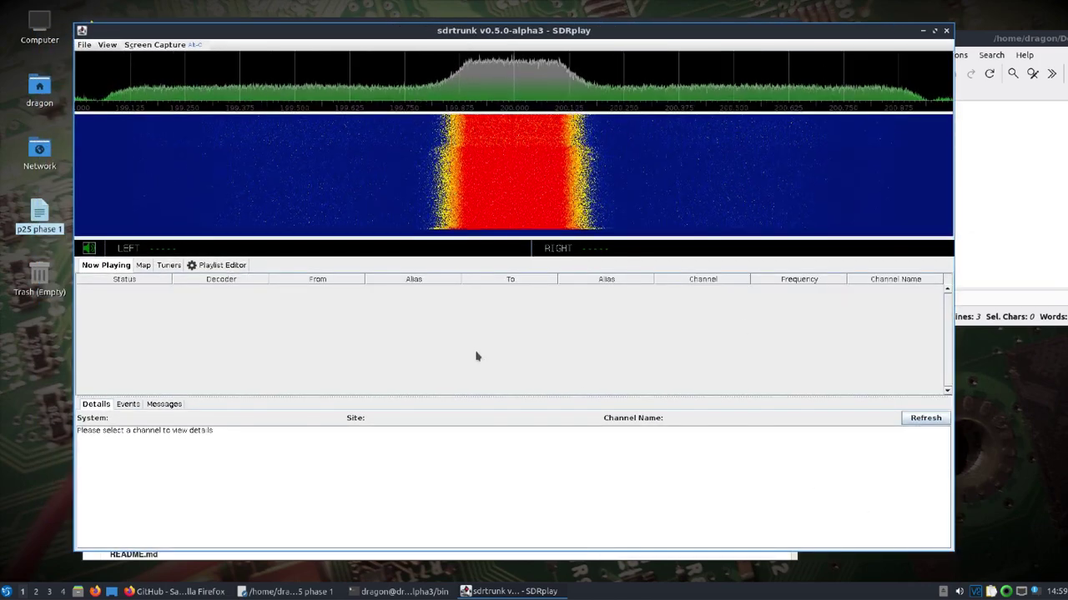
Open the SDRplay tuner's configuration and set its sample rate to 6000000 and IF bandwidth to BW_6_000.
{"action": "left_click", "coordinate": [170, 266]}
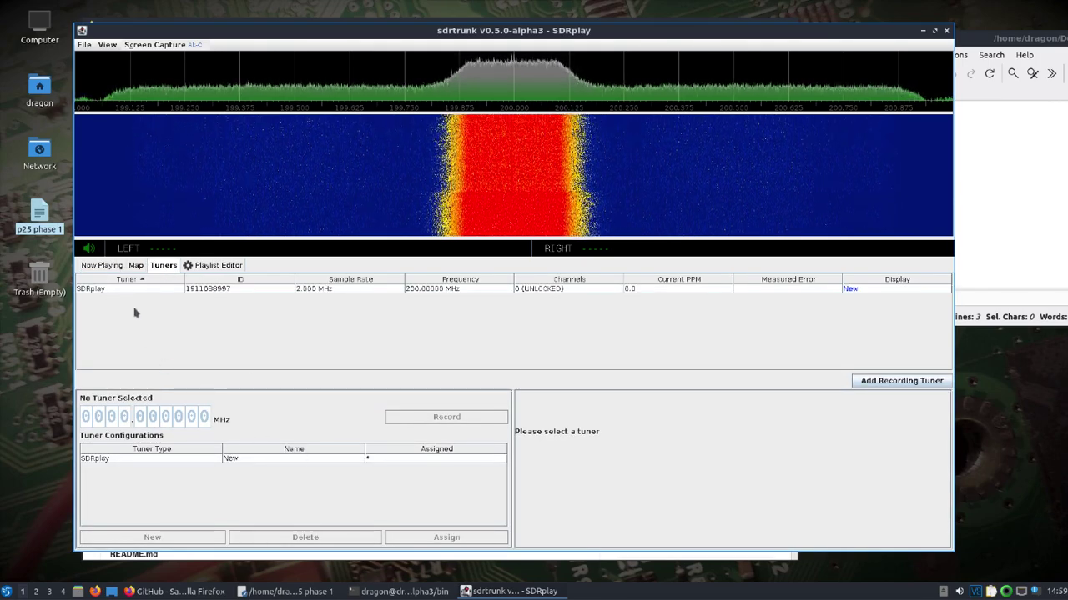
{"action": "left_click", "coordinate": [132, 292]}
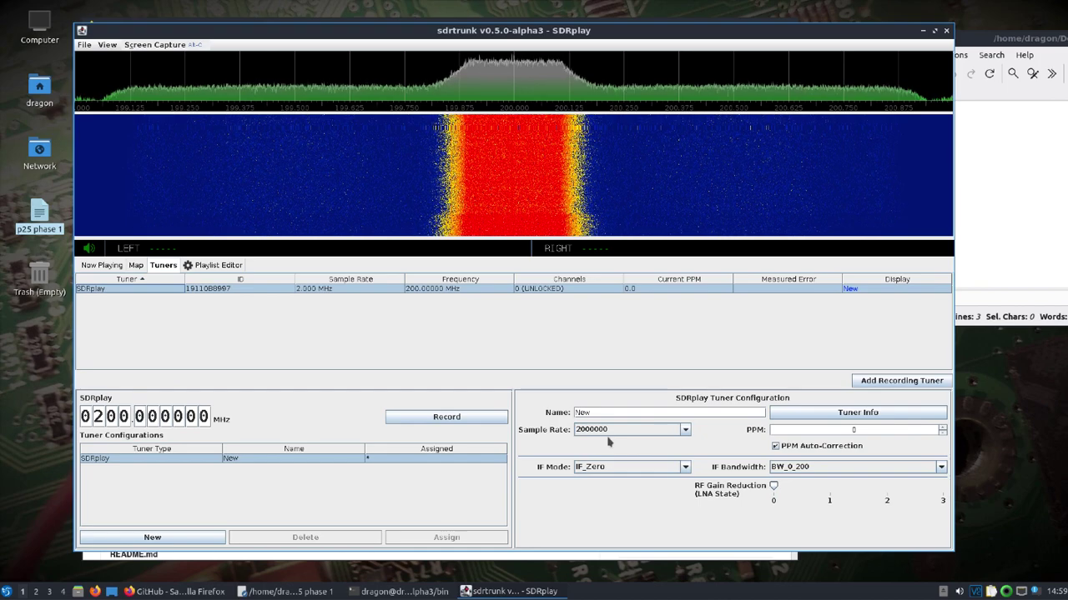
{"action": "left_click", "coordinate": [685, 430]}
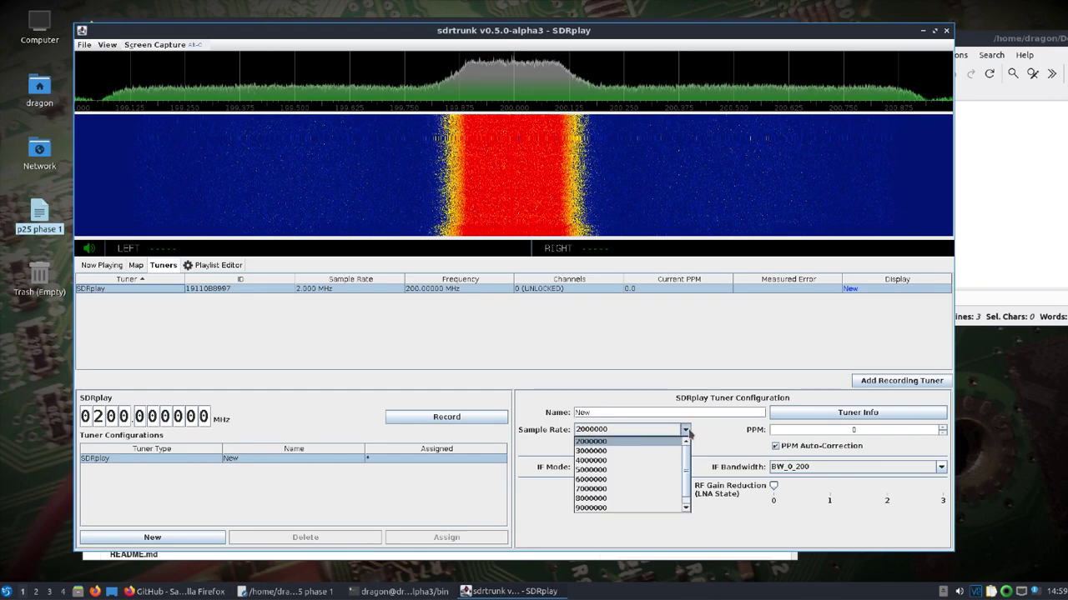
{"action": "left_click", "coordinate": [612, 480]}
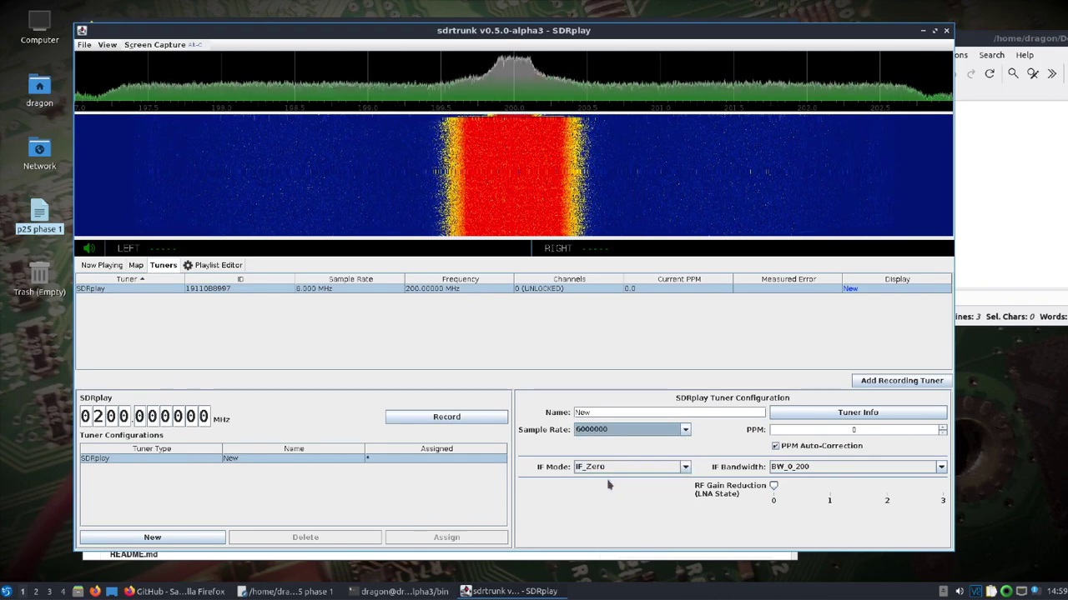
{"action": "left_click", "coordinate": [939, 467]}
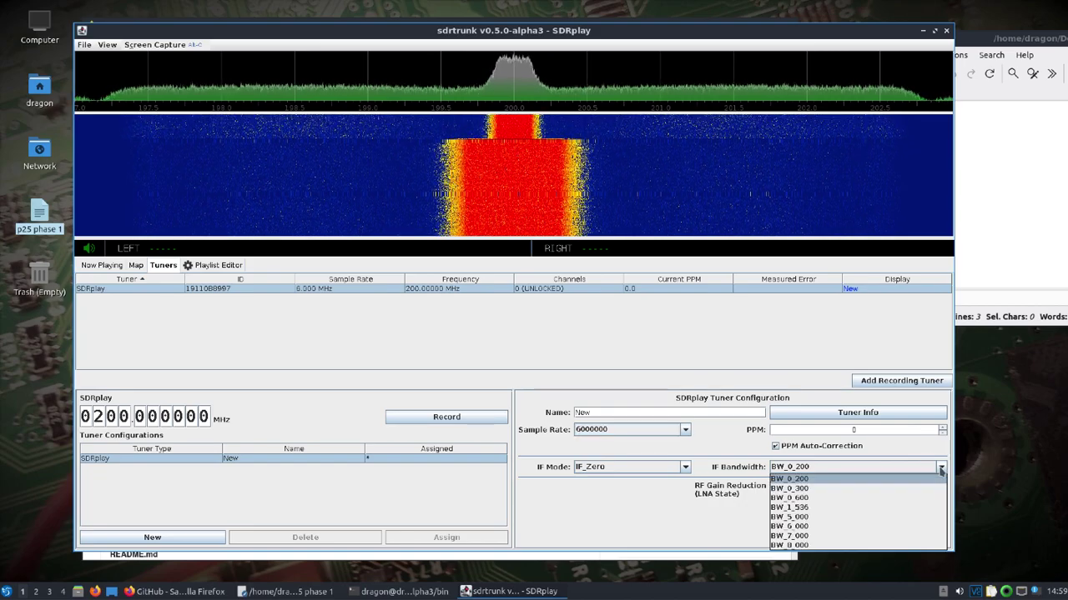
{"action": "left_click", "coordinate": [790, 527]}
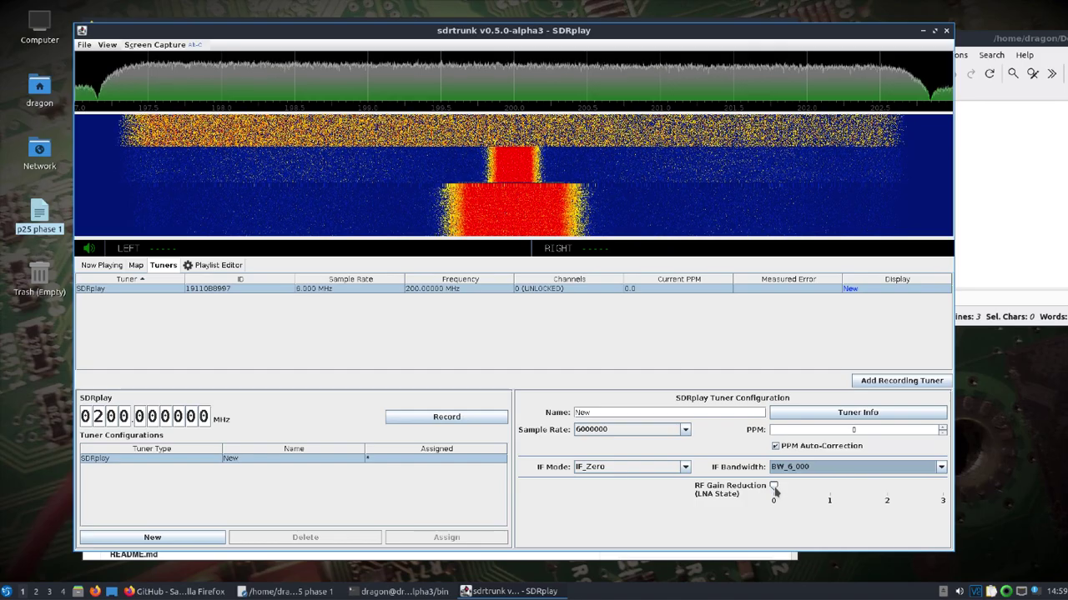
{"action": "mouse_move", "coordinate": [776, 487]}
{"action": "left_mouse_down"}
{"action": "mouse_move", "coordinate": [872, 486]}
{"action": "mouse_move", "coordinate": [773, 486]}
{"action": "left_mouse_up"}
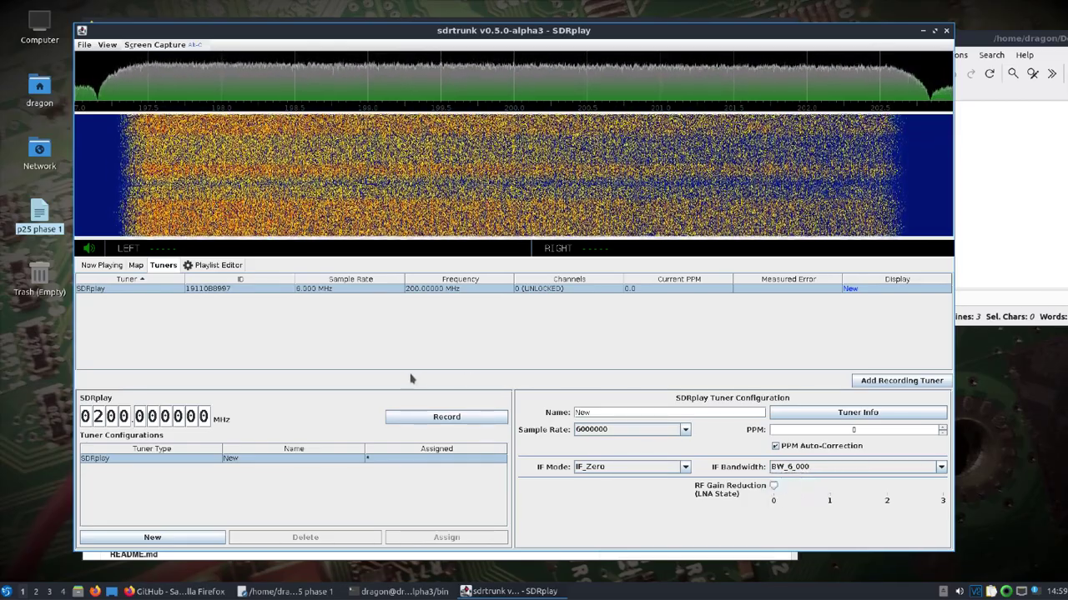
Set the SDRplay tuner's sample rate to 8000000 and its IF bandwidth to BW_8_000.
{"action": "left_click", "coordinate": [684, 430]}
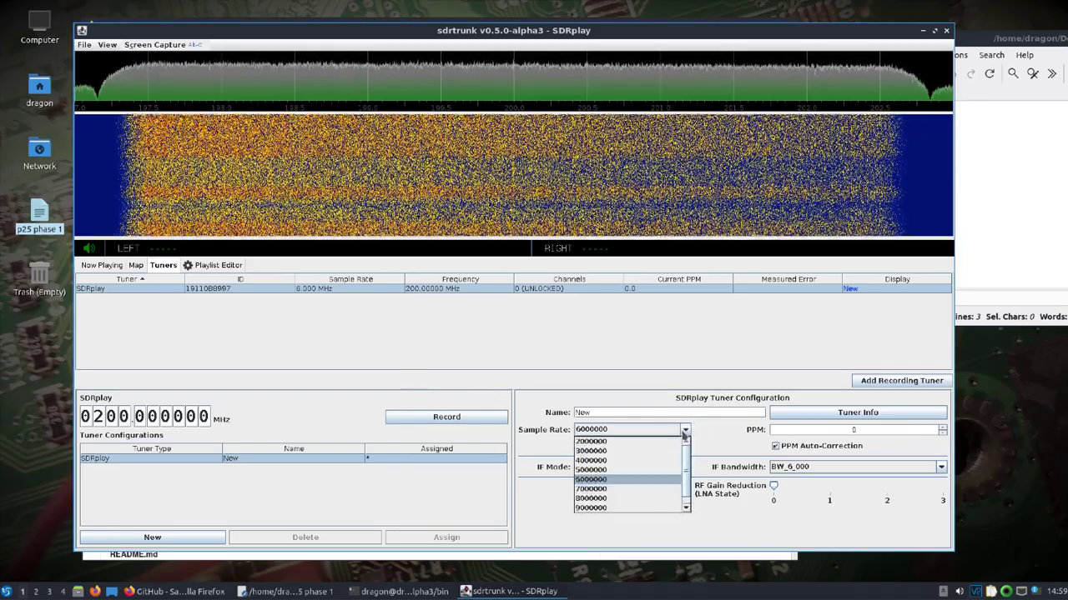
{"action": "left_click", "coordinate": [613, 501]}
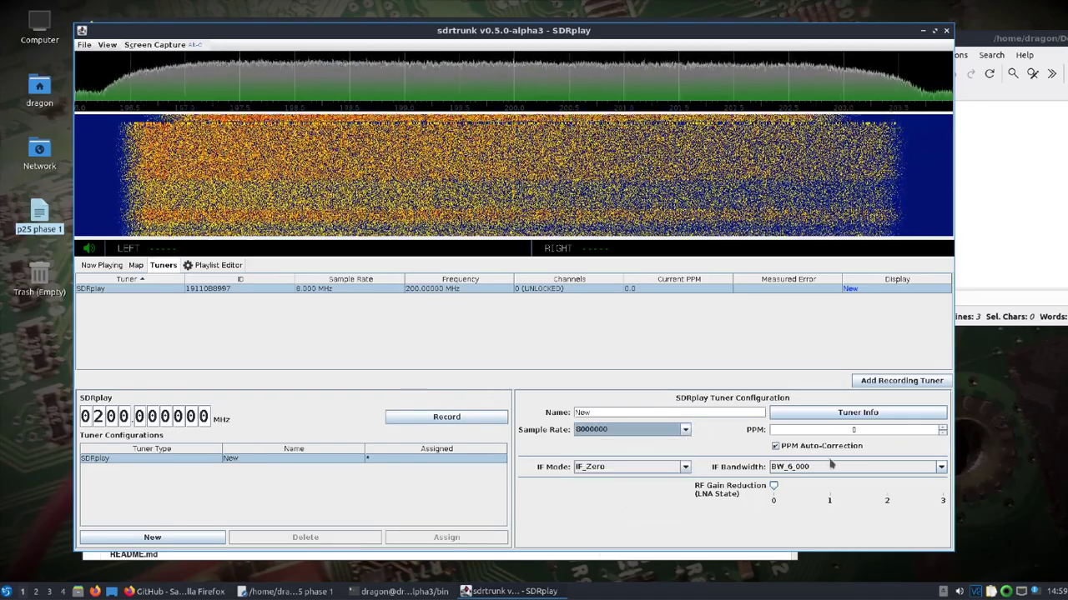
{"action": "left_click", "coordinate": [940, 467]}
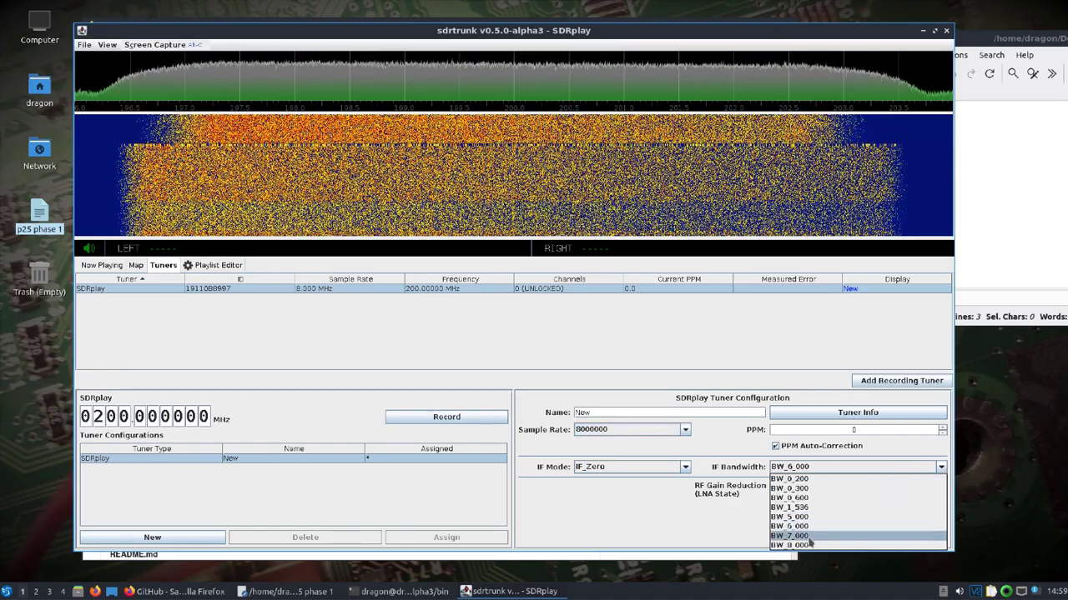
{"action": "left_click", "coordinate": [807, 546]}
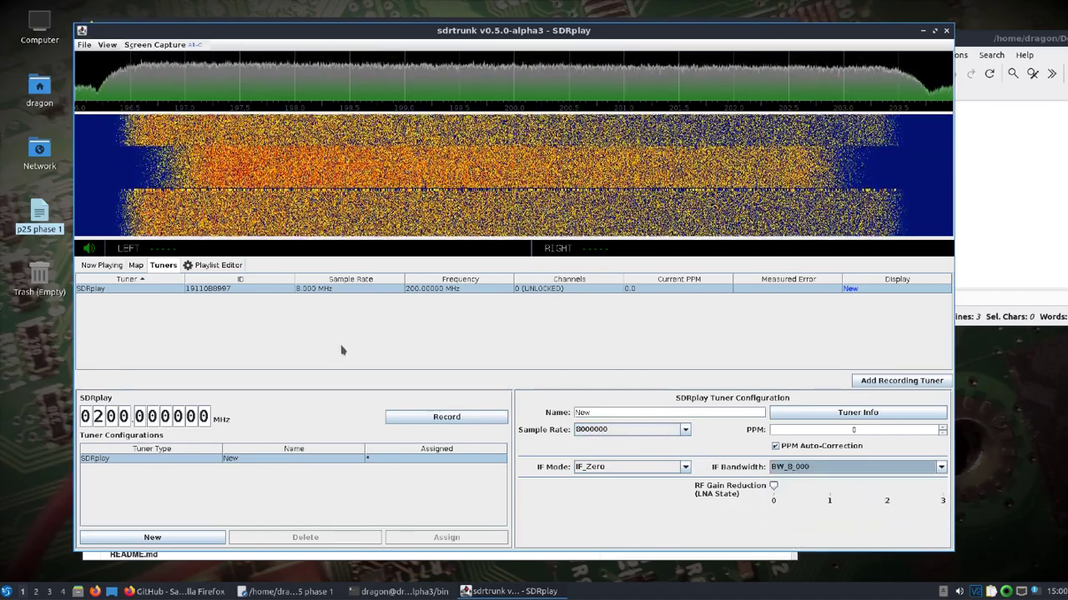
In the Playlist Editor, create a channel with the P25 Phase 1 decoder and name it P25 Phase 1.
{"action": "left_click", "coordinate": [202, 265]}
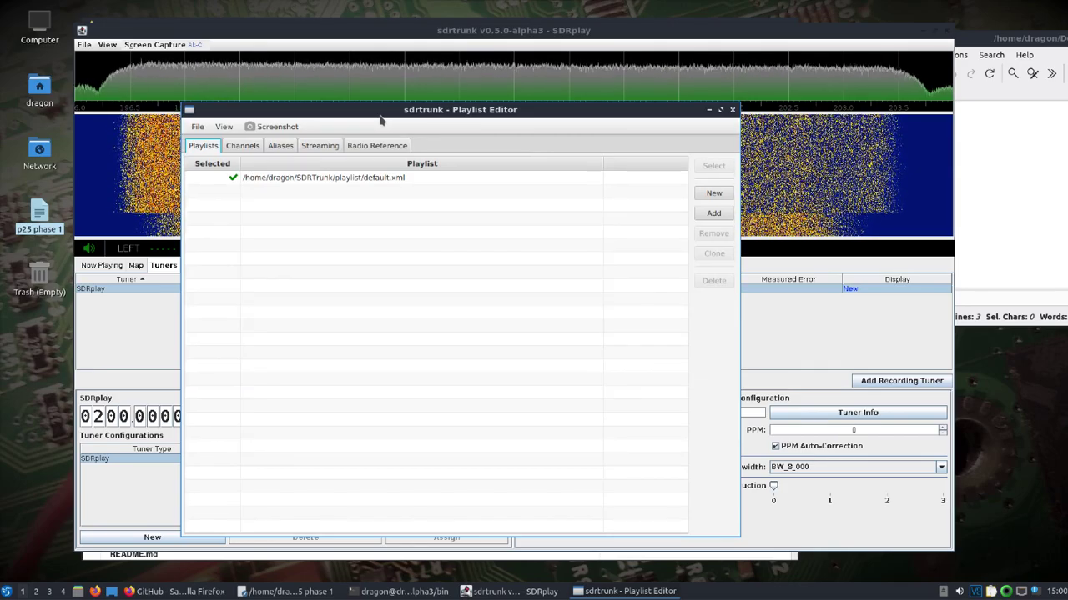
{"action": "left_click_drag", "start_coordinate": [379, 120], "coordinate": [404, 94]}
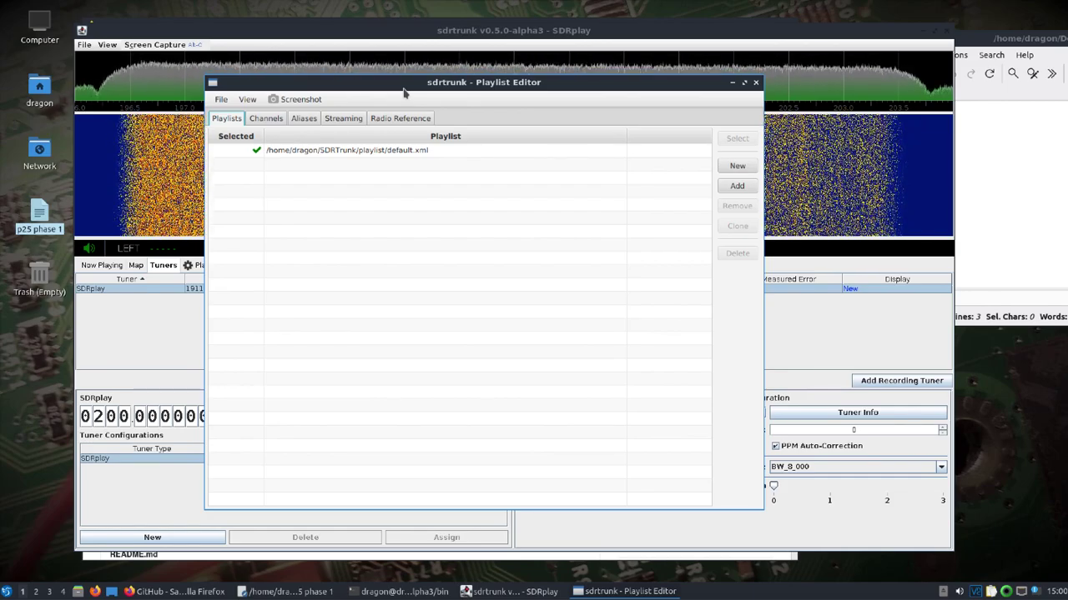
{"action": "left_click", "coordinate": [263, 119]}
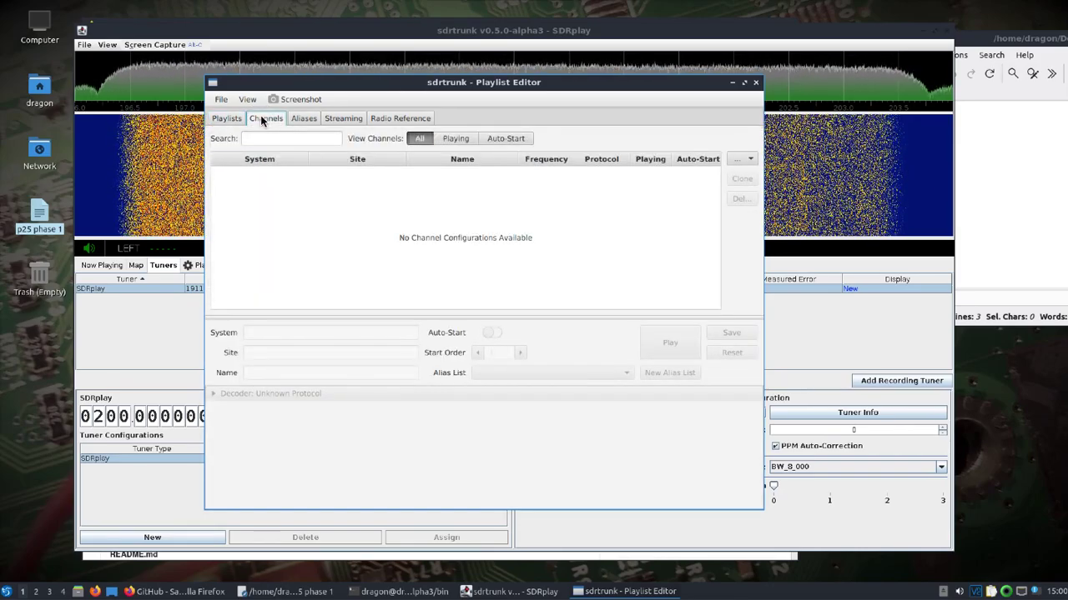
{"action": "left_click", "coordinate": [741, 160]}
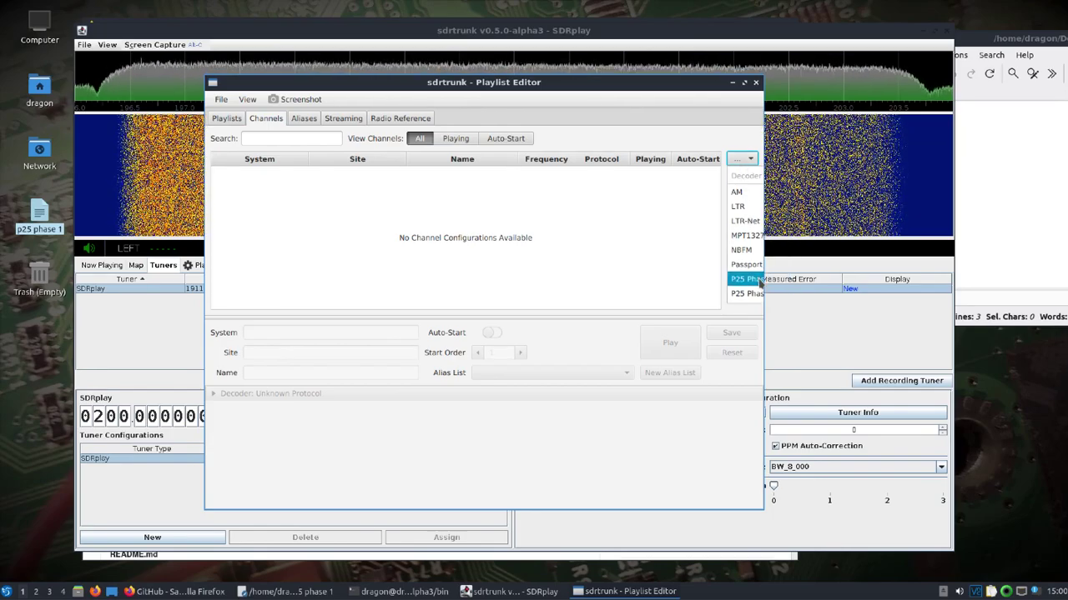
{"action": "left_click", "coordinate": [753, 278]}
{"action": "left_click", "coordinate": [302, 374]}
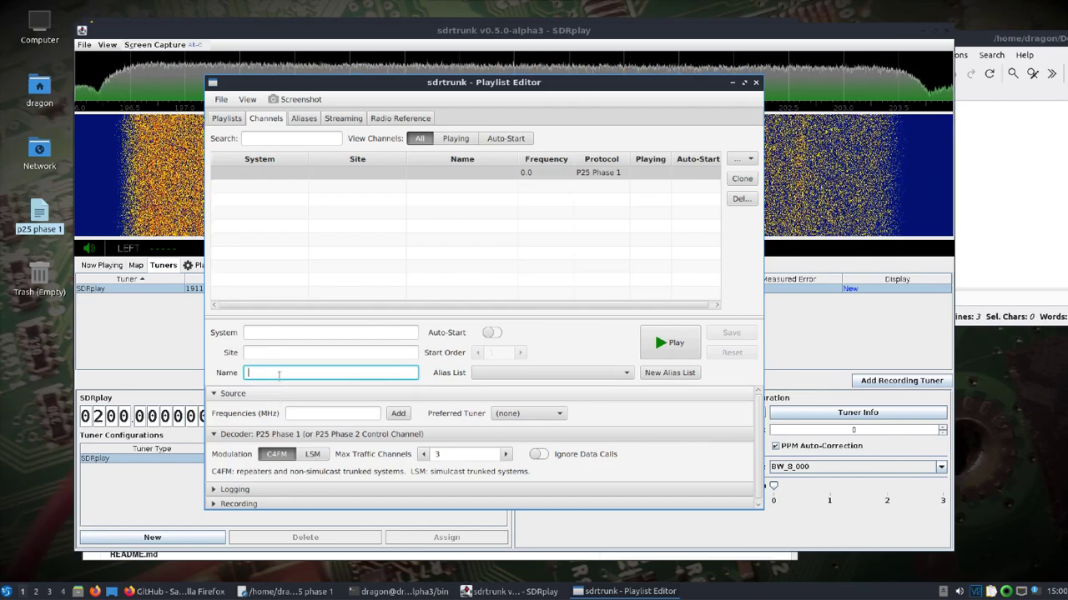
{"action": "type", "text": "P"}
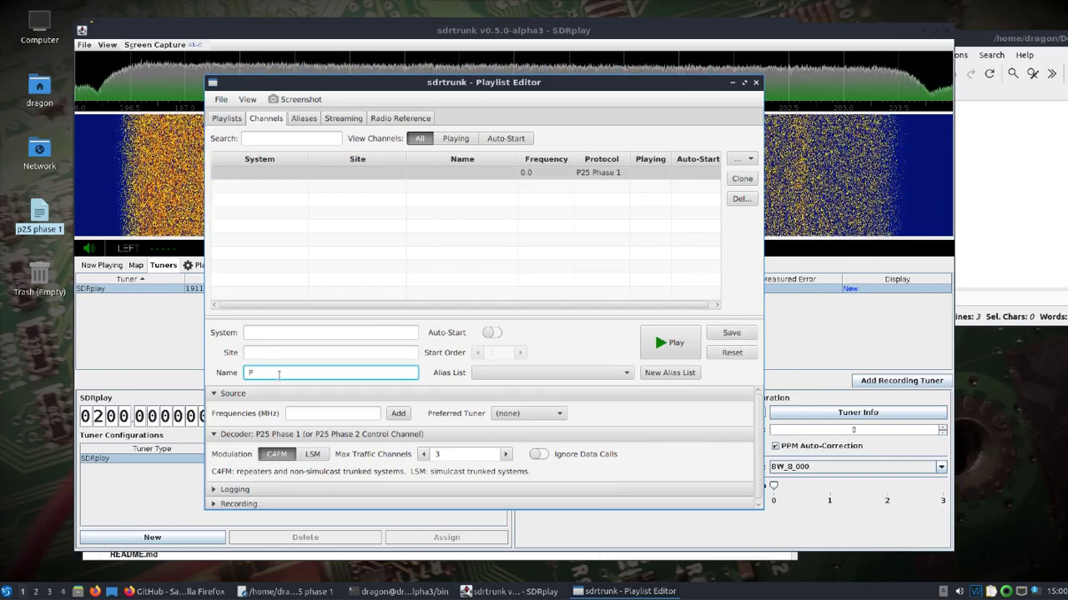
{"action": "type", "text": "25 Phase 1"}
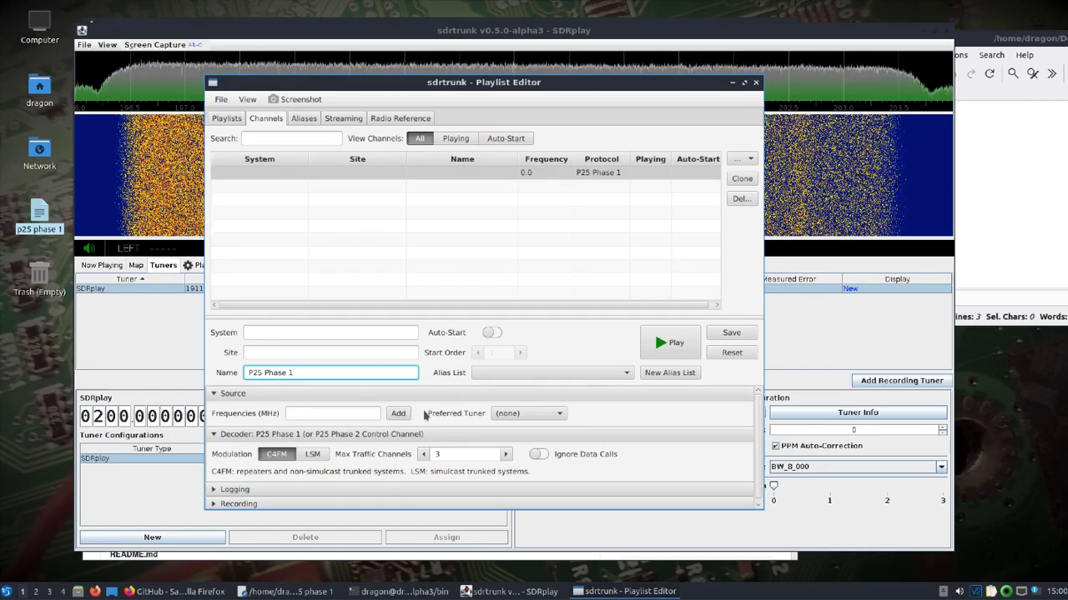
Set the channel's frequency to 857.3125 MHz, choose SDRplay as its preferred tuner, and add an empty second frequency entry.
{"action": "left_click", "coordinate": [354, 415]}
{"action": "left_click", "coordinate": [964, 179]}
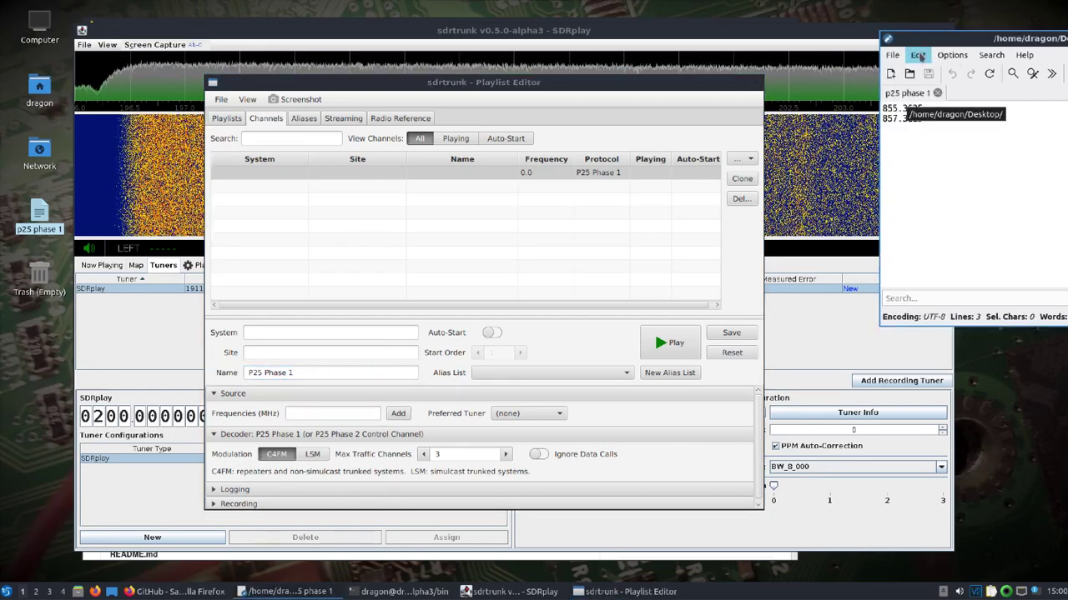
{"action": "left_click_drag", "start_coordinate": [906, 40], "coordinate": [996, 42]}
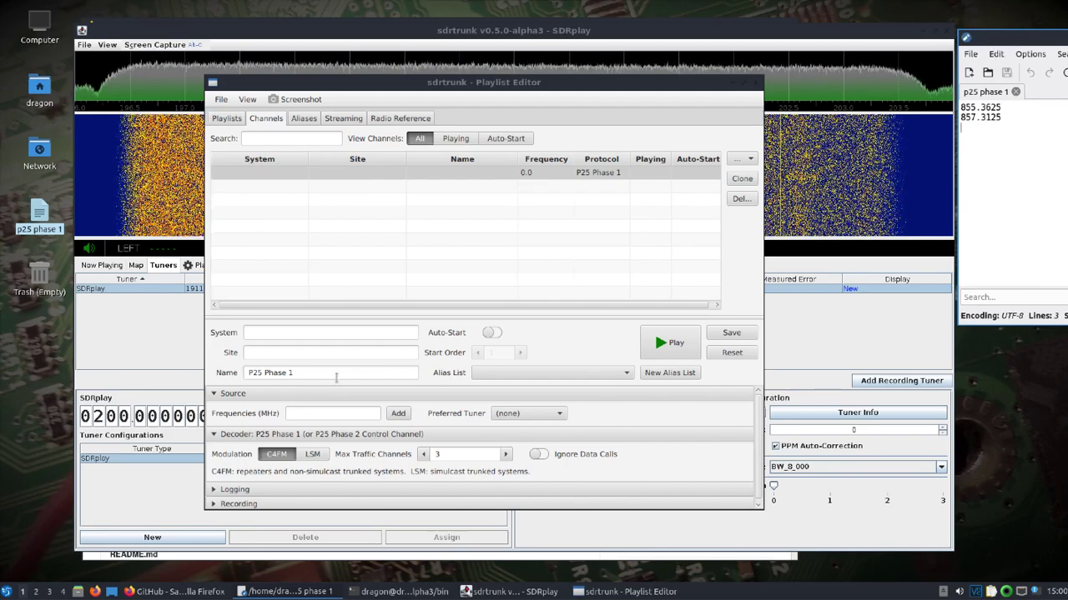
{"action": "left_click", "coordinate": [307, 412]}
{"action": "type", "text": "8"}
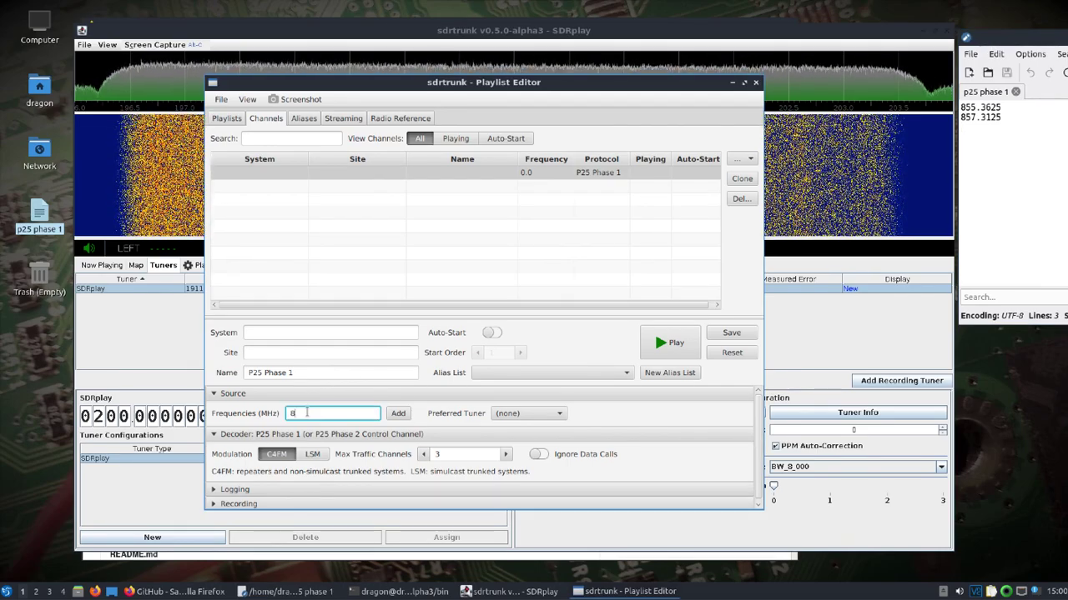
{"action": "type", "text": "57.3125"}
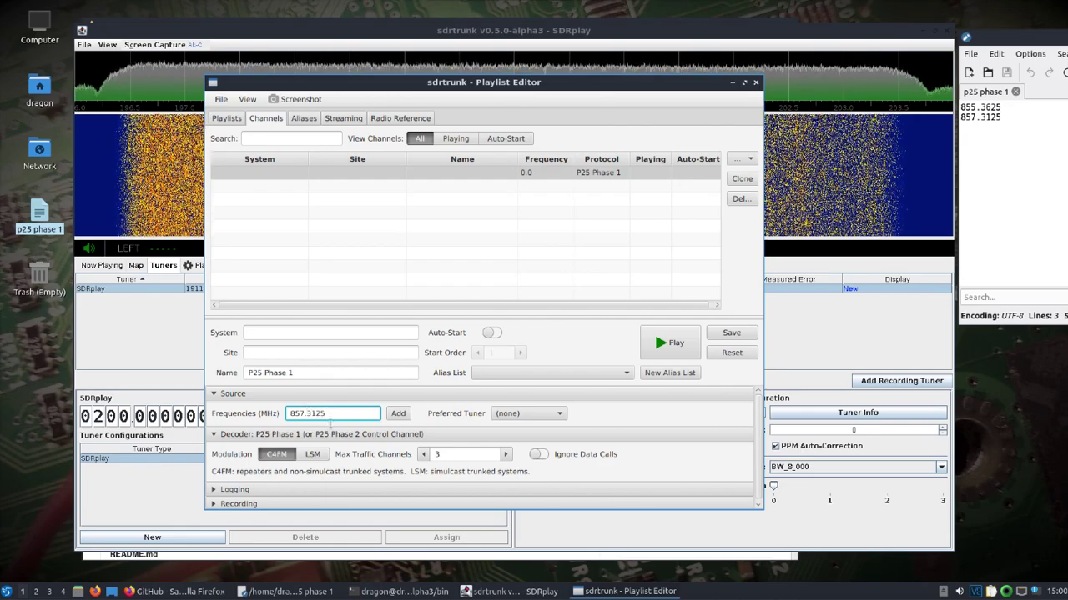
{"action": "left_click", "coordinate": [500, 414]}
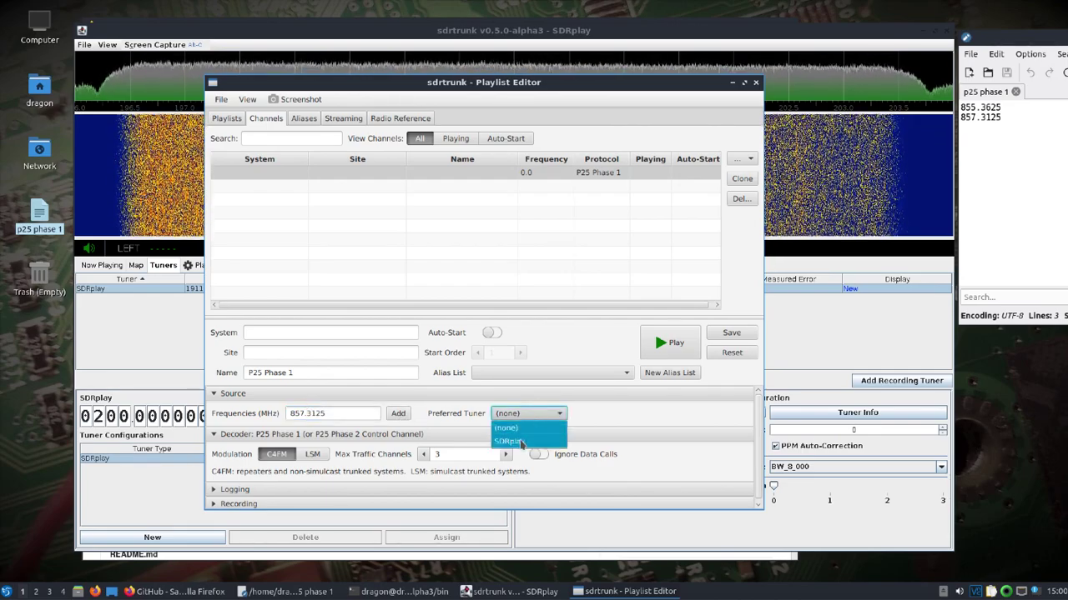
{"action": "left_click", "coordinate": [521, 442]}
{"action": "left_click", "coordinate": [398, 413]}
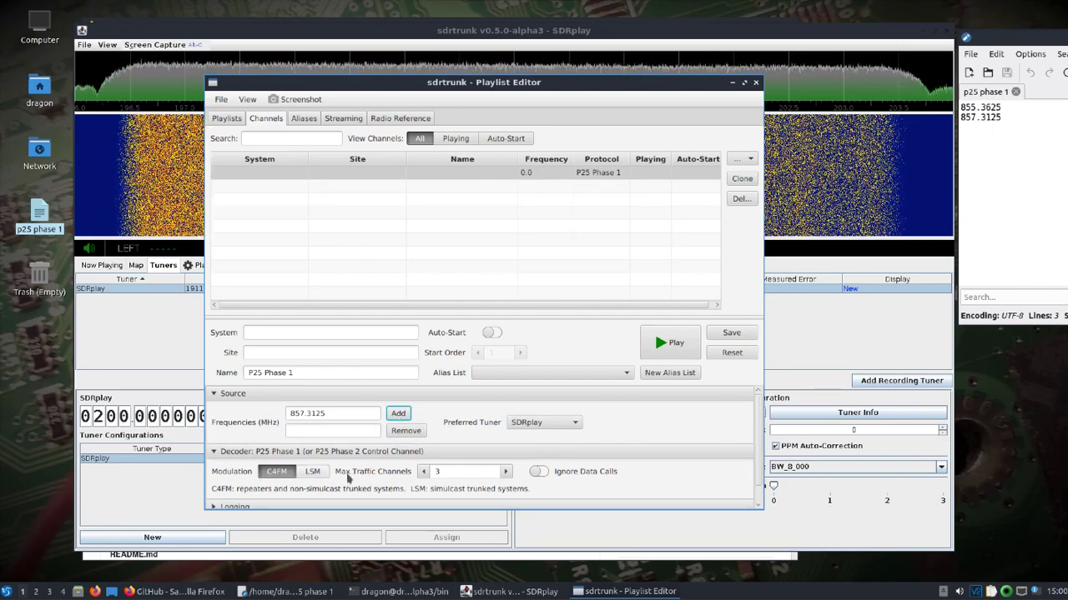
Start playing the P25 Phase 1 channel, saving its configuration changes and agreeing to set up the JMBE library.
{"action": "scroll", "coordinate": [758, 446], "scroll_direction": "down", "scroll_amount": 1}
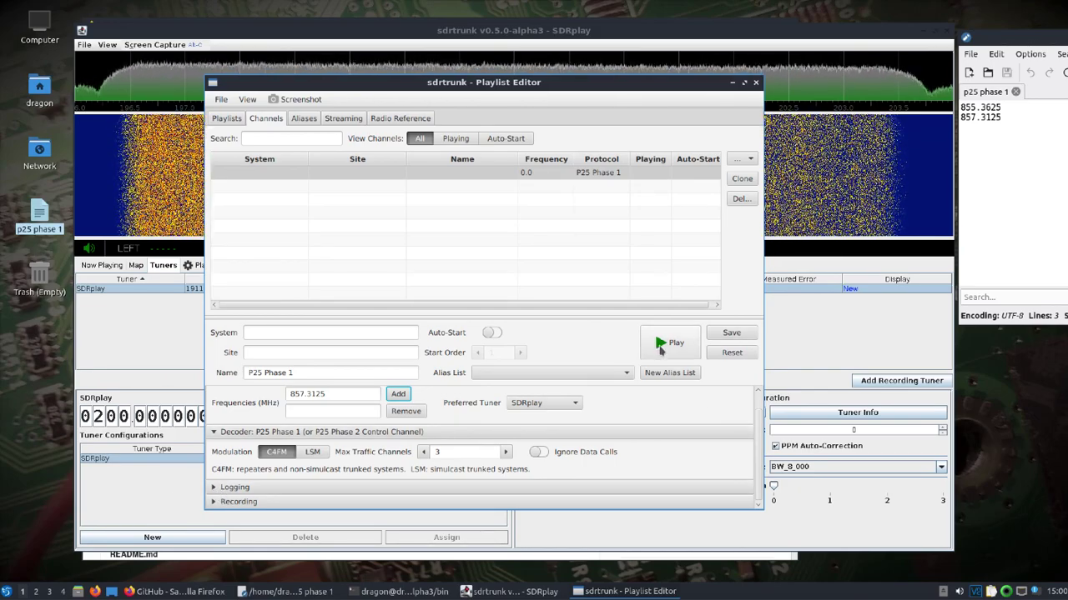
{"action": "left_click", "coordinate": [661, 351]}
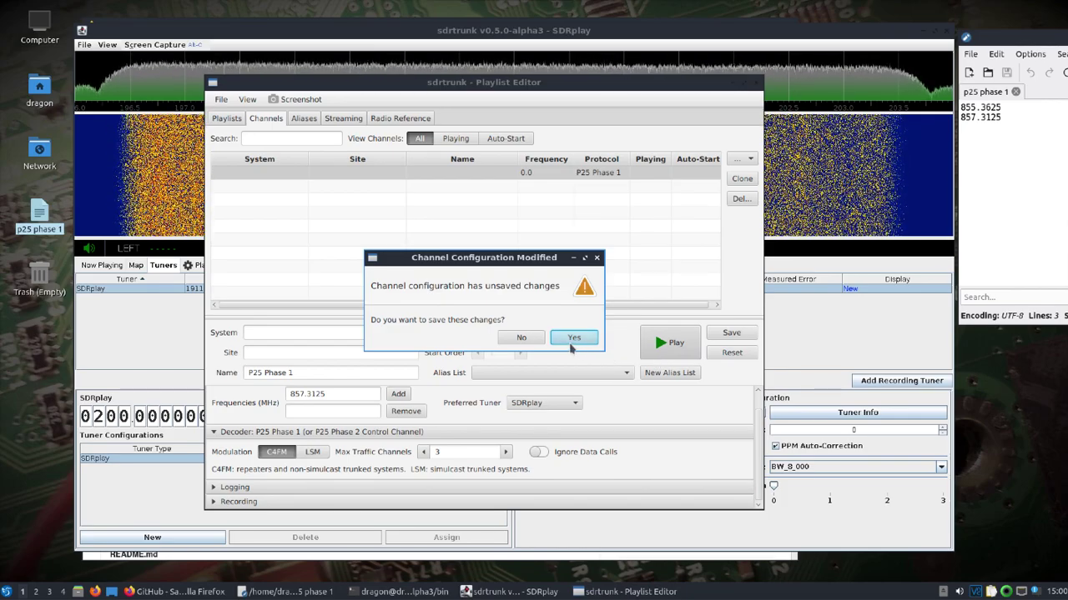
{"action": "left_click", "coordinate": [575, 340]}
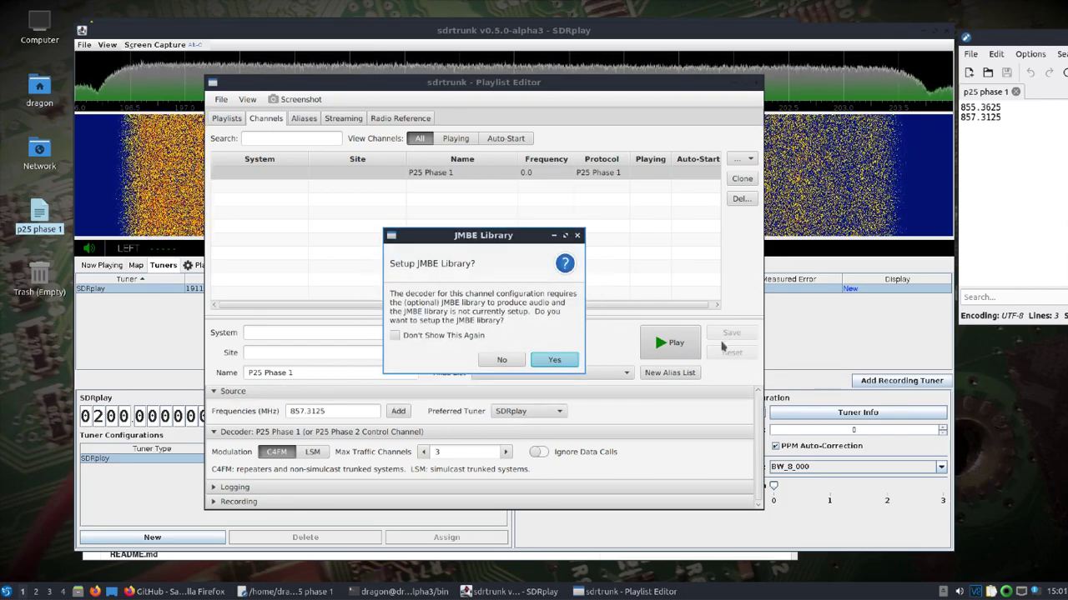
{"action": "left_click", "coordinate": [554, 361]}
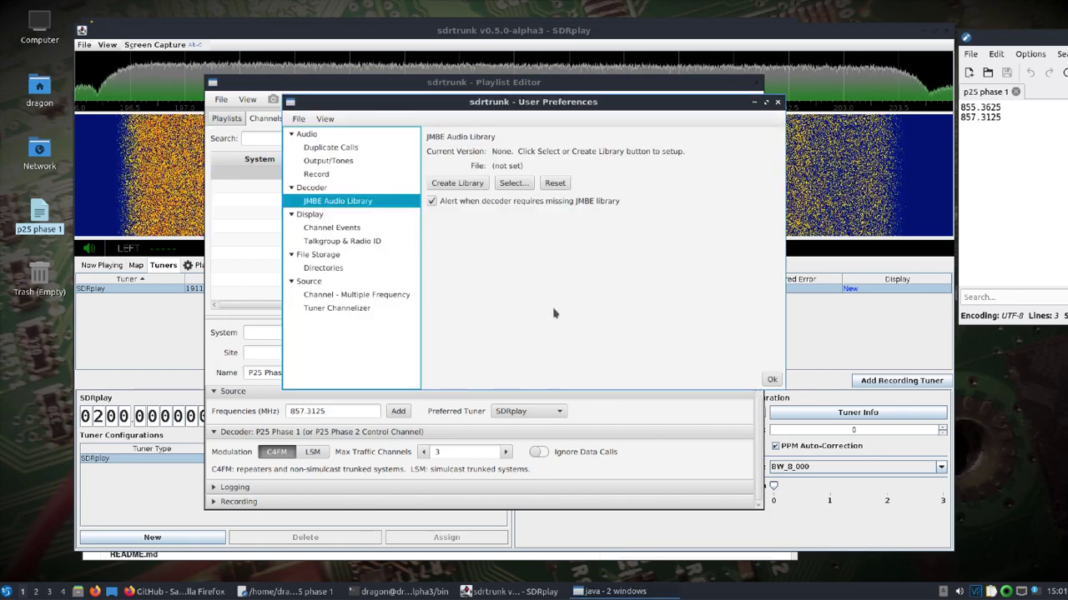
Open a new terminal, change to the /usr/src/jmbe-1.0.4/ directory and list its contents.
{"action": "left_click", "coordinate": [6, 592]}
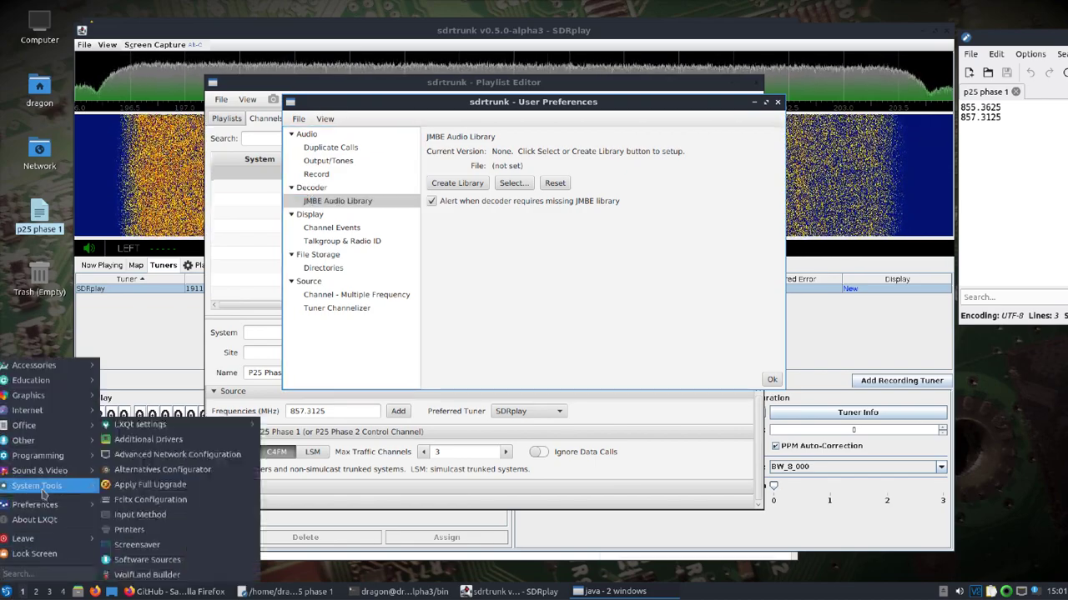
{"action": "left_click", "coordinate": [129, 501]}
{"action": "type", "text": "cd /usr/src/jmbe-1.0.4/"}
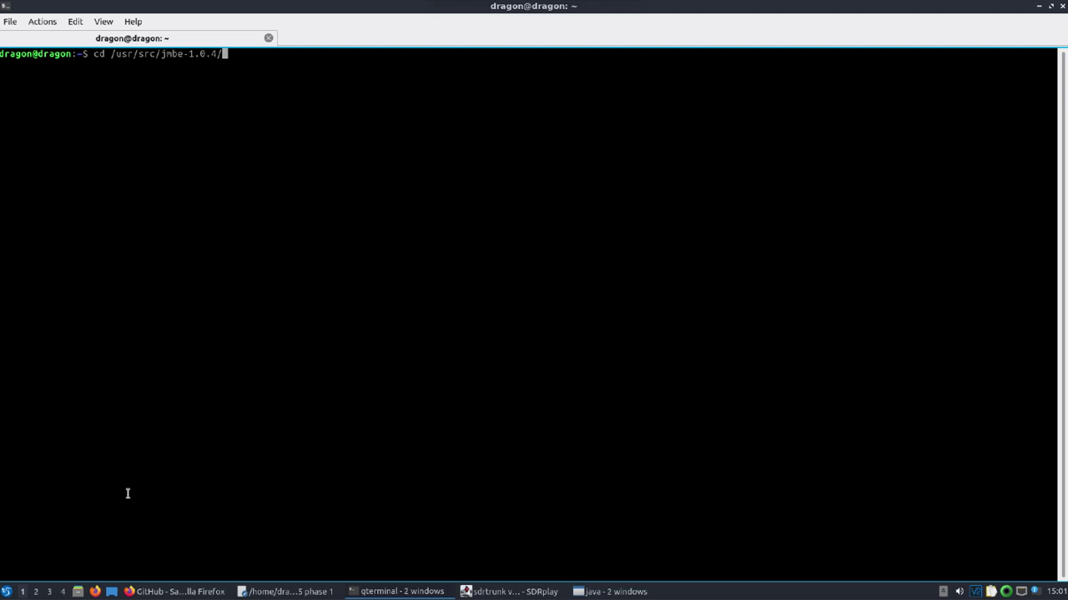
{"action": "key", "text": "Return"}
{"action": "type", "text": "ls"}
{"action": "key", "text": "Return"}
Build the JMBE source with sudo ./gradlew clean build, entering the sudo password, highlight the library's output path and minimize the terminal.
{"action": "type", "text": "sudo ./gradlew "}
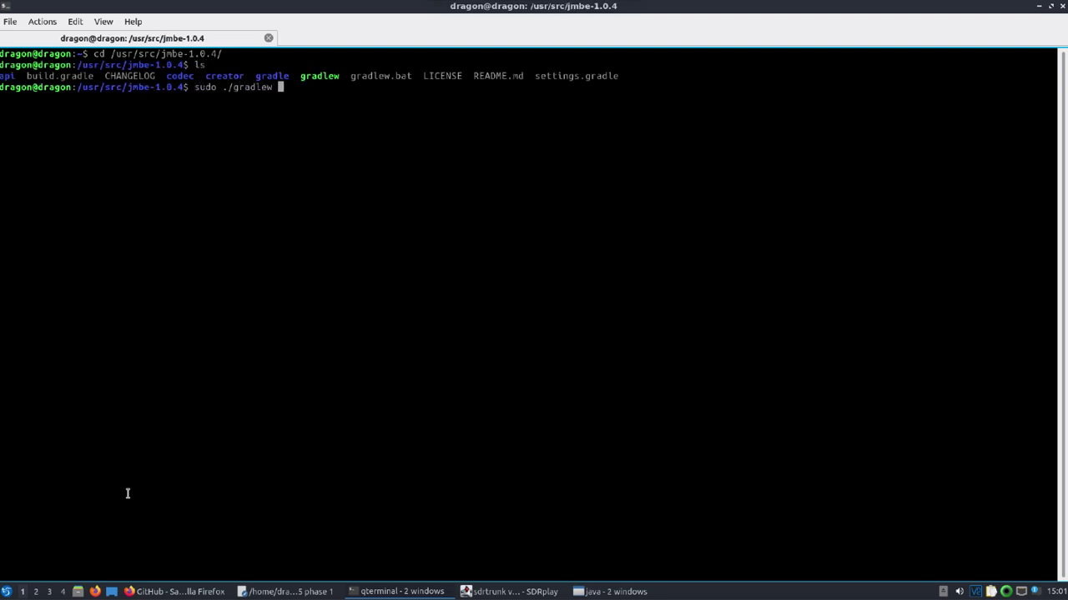
{"action": "type", "text": "clean build"}
{"action": "key", "text": "Return"}
{"action": "key", "text": "Return"}
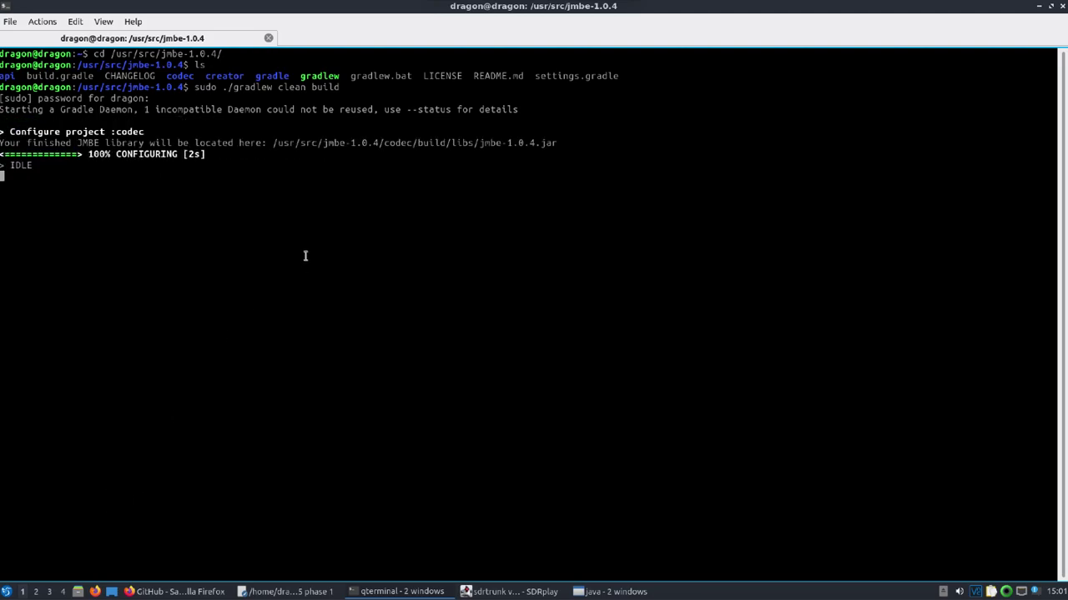
{"action": "left_click_drag", "start_coordinate": [273, 143], "coordinate": [553, 143]}
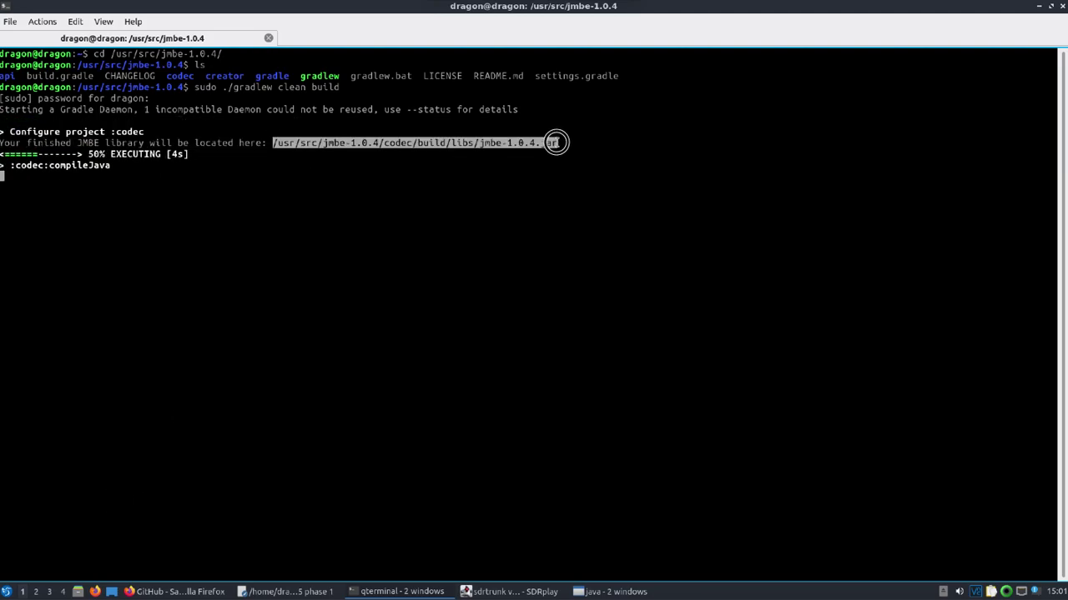
{"action": "left_click", "coordinate": [1040, 8]}
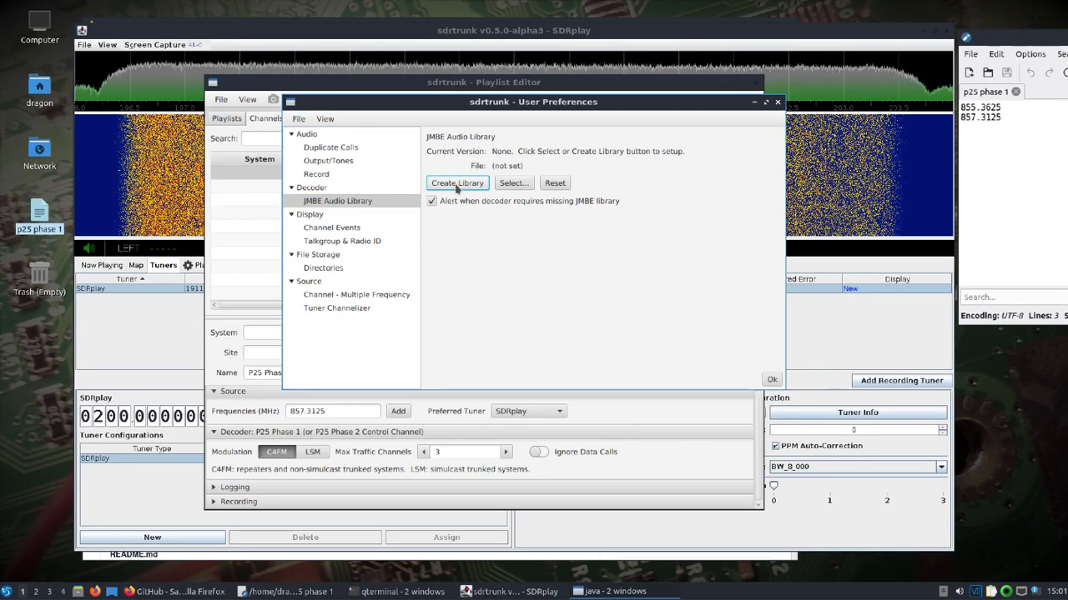
Create JMBE audio library version 1.0.7b in /home/dragon/SDRTrunk/jmbe, accepting the source download and compile notice, and close the preferences.
{"action": "left_click", "coordinate": [590, 295]}
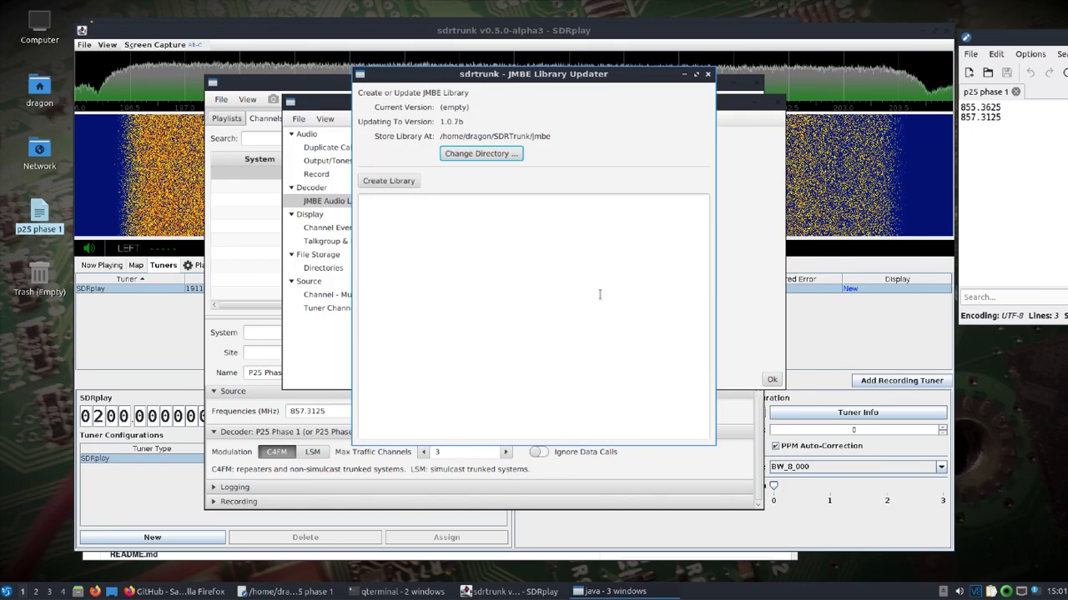
{"action": "left_click", "coordinate": [377, 182]}
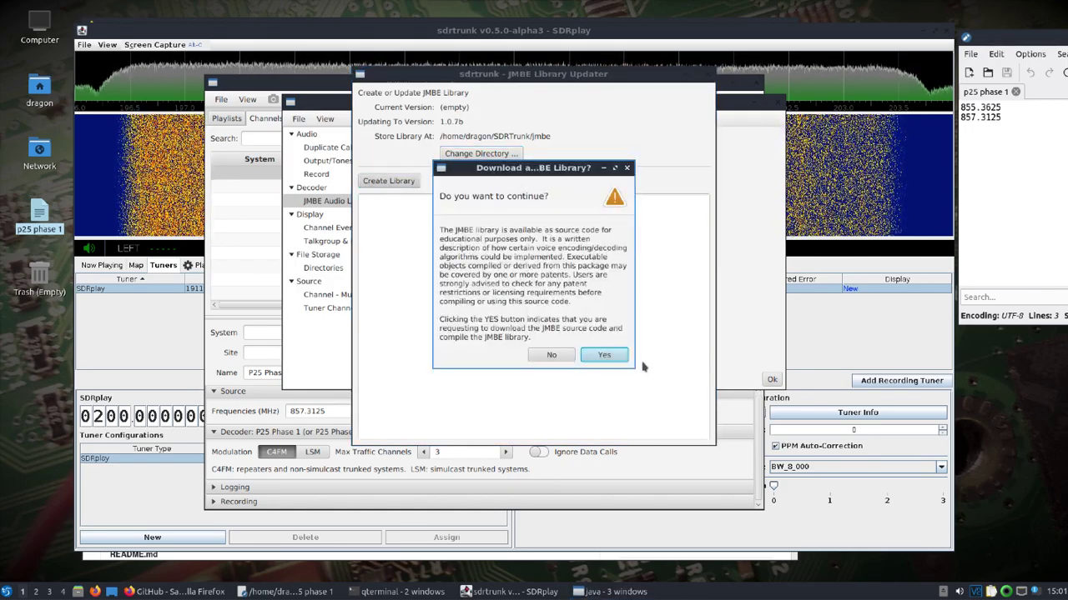
{"action": "left_click", "coordinate": [601, 353]}
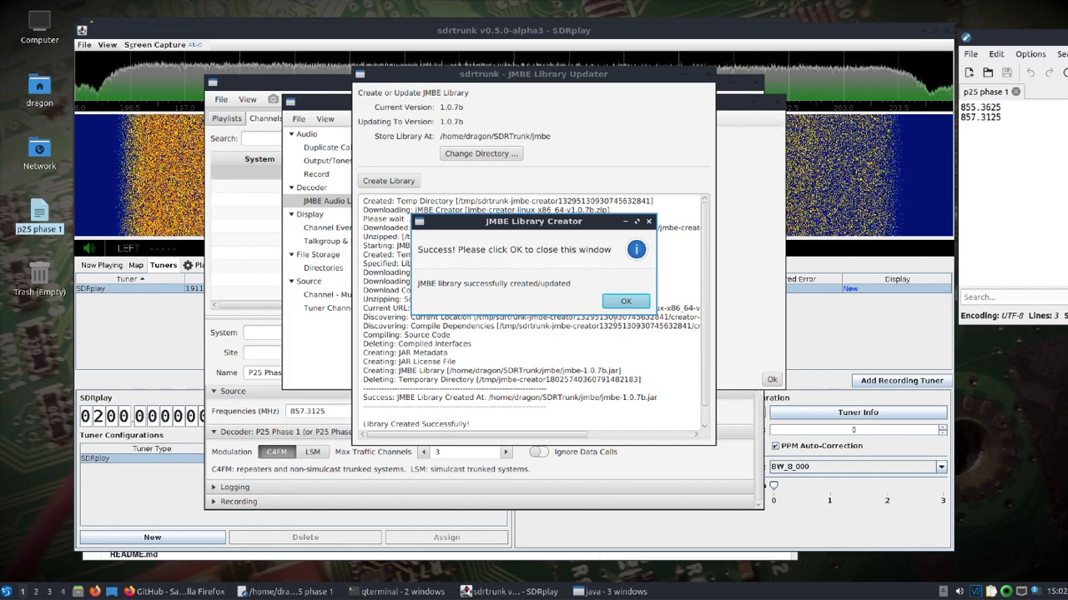
{"action": "left_click", "coordinate": [625, 302]}
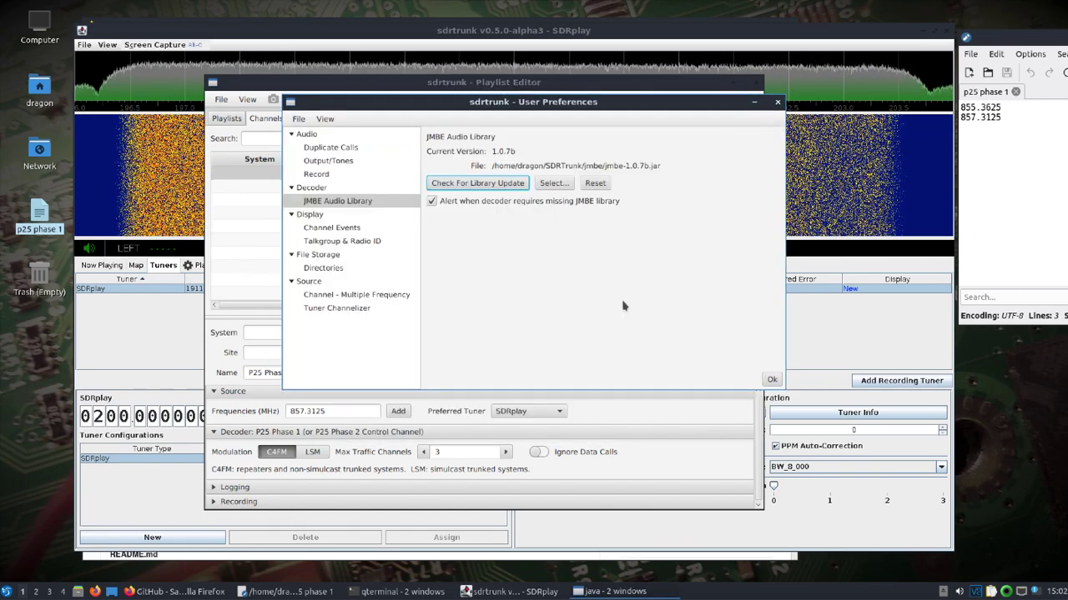
{"action": "left_click", "coordinate": [771, 381]}
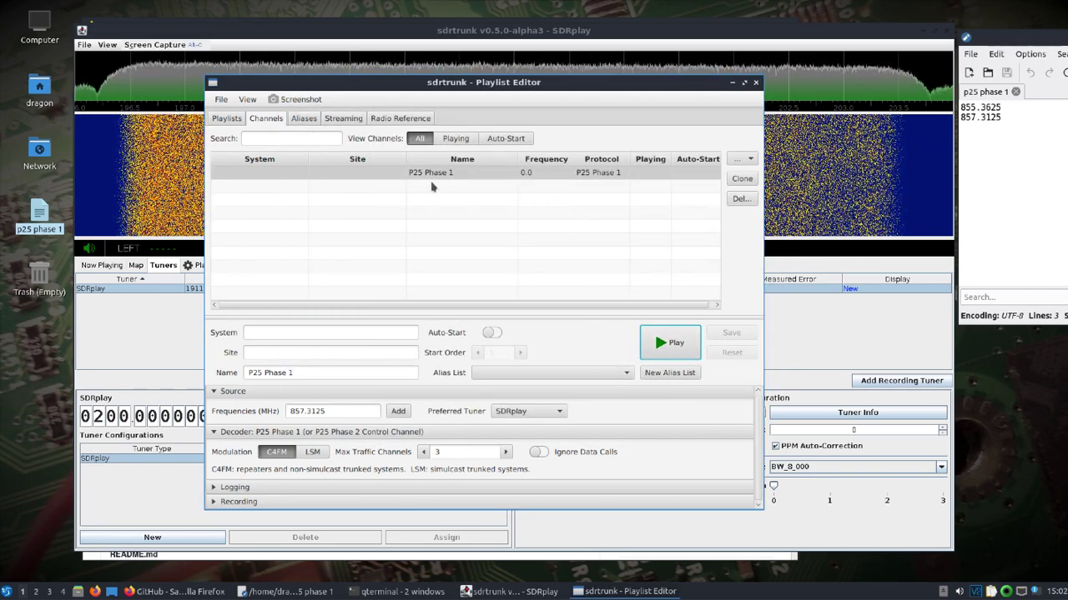
Play the P25 Phase 1 channel and lower the system volume almost to its minimum.
{"action": "left_click", "coordinate": [667, 349]}
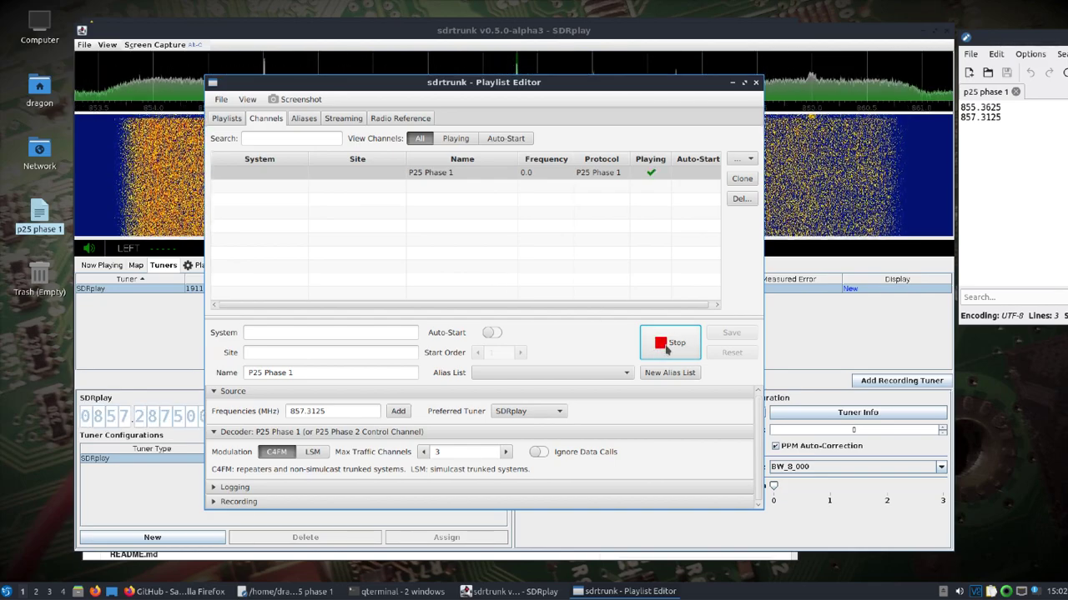
{"action": "left_click_drag", "start_coordinate": [446, 85], "coordinate": [423, 120]}
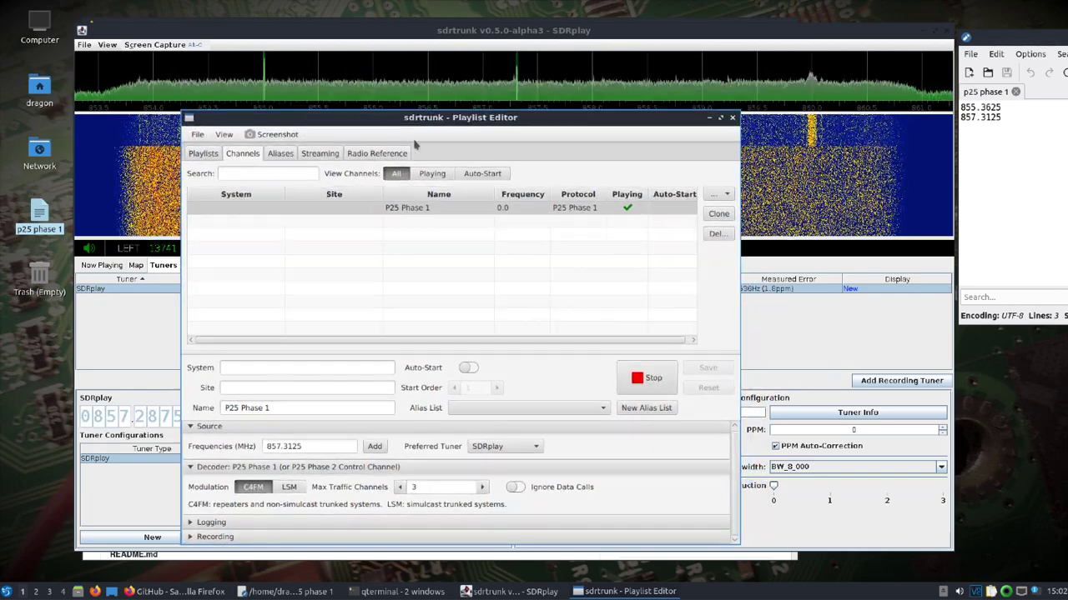
{"action": "left_click", "coordinate": [958, 591]}
{"action": "mouse_move", "coordinate": [970, 524]}
{"action": "left_mouse_down"}
{"action": "mouse_move", "coordinate": [970, 551]}
{"action": "mouse_move", "coordinate": [971, 524]}
{"action": "left_mouse_up"}
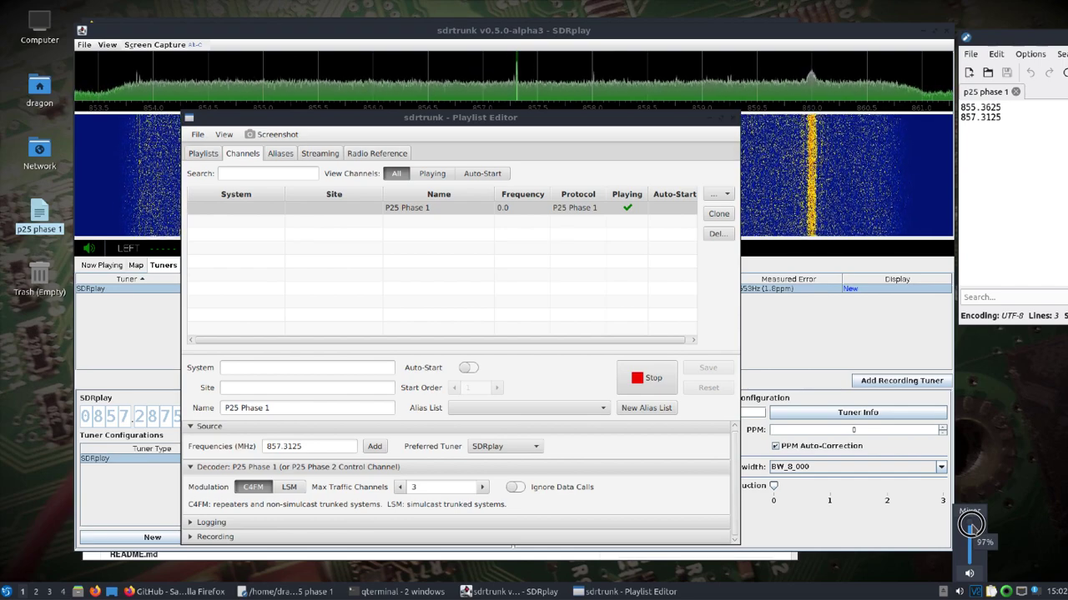
{"action": "left_click_drag", "start_coordinate": [971, 523], "coordinate": [972, 534]}
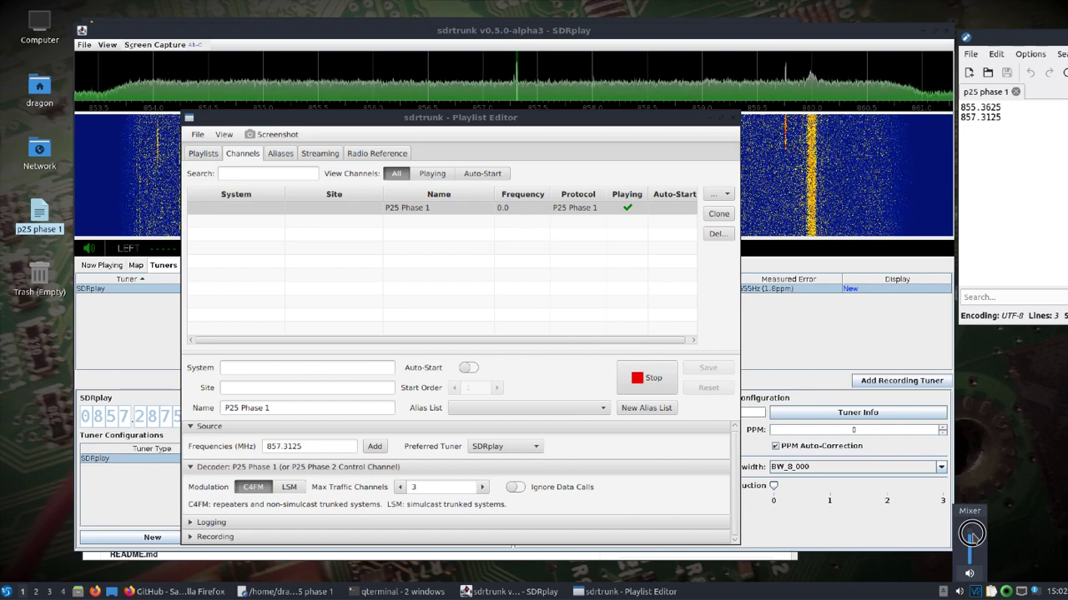
{"action": "left_click_drag", "start_coordinate": [971, 536], "coordinate": [972, 564]}
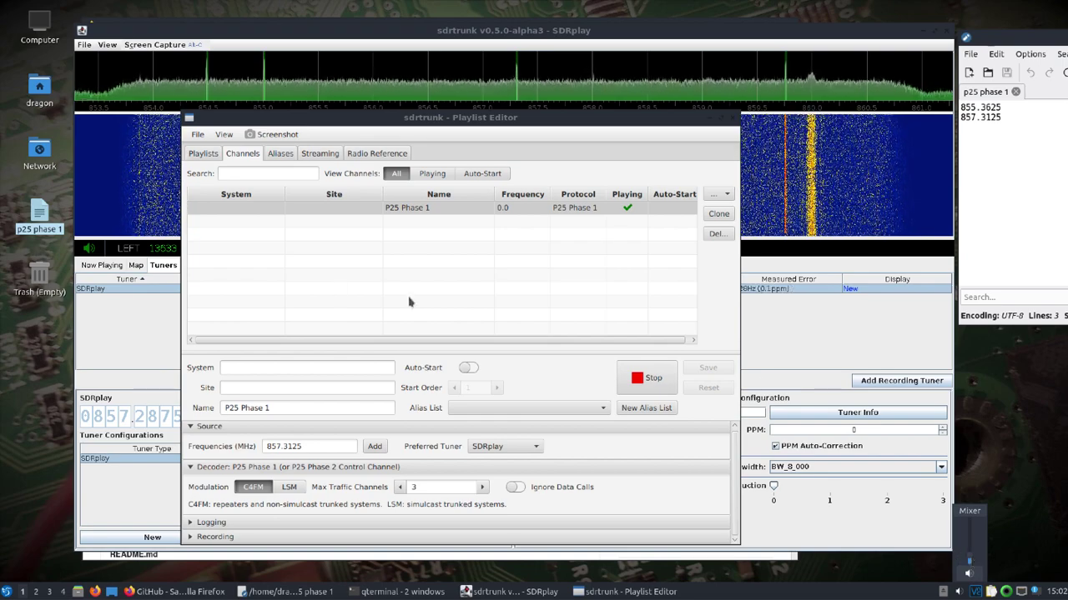
{"action": "left_click", "coordinate": [540, 72]}
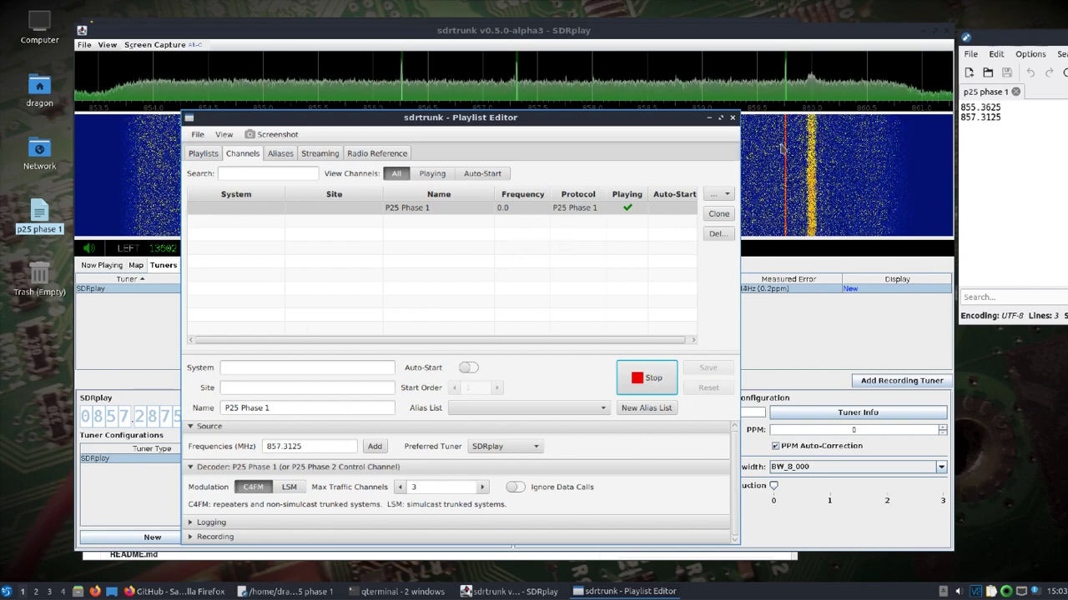
Review the decoder types offered for new channels and minimize the Playlist Editor.
{"action": "left_click", "coordinate": [719, 195]}
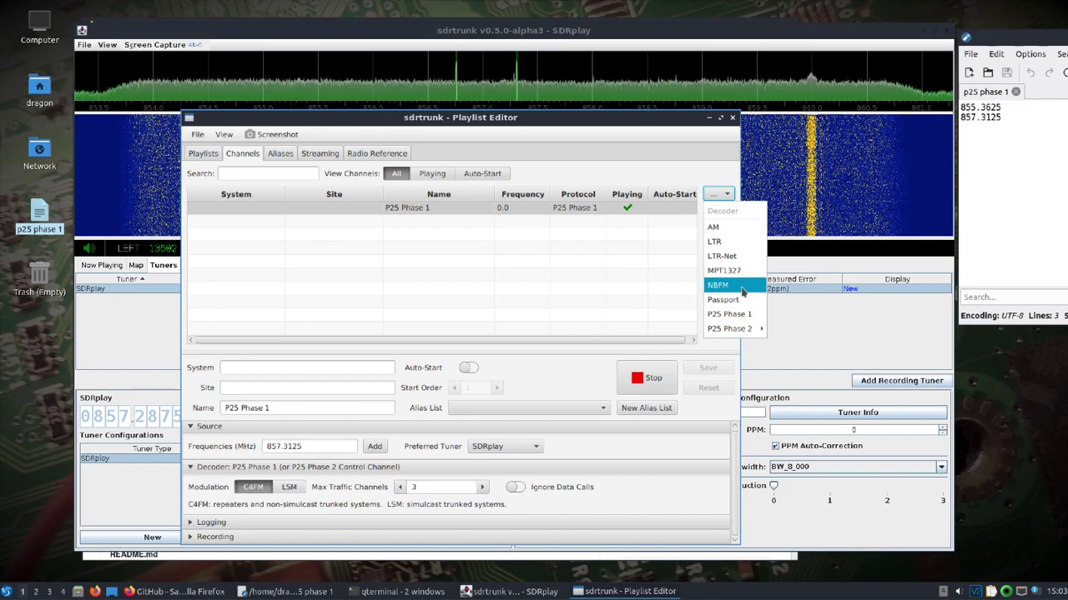
{"action": "left_click", "coordinate": [711, 122]}
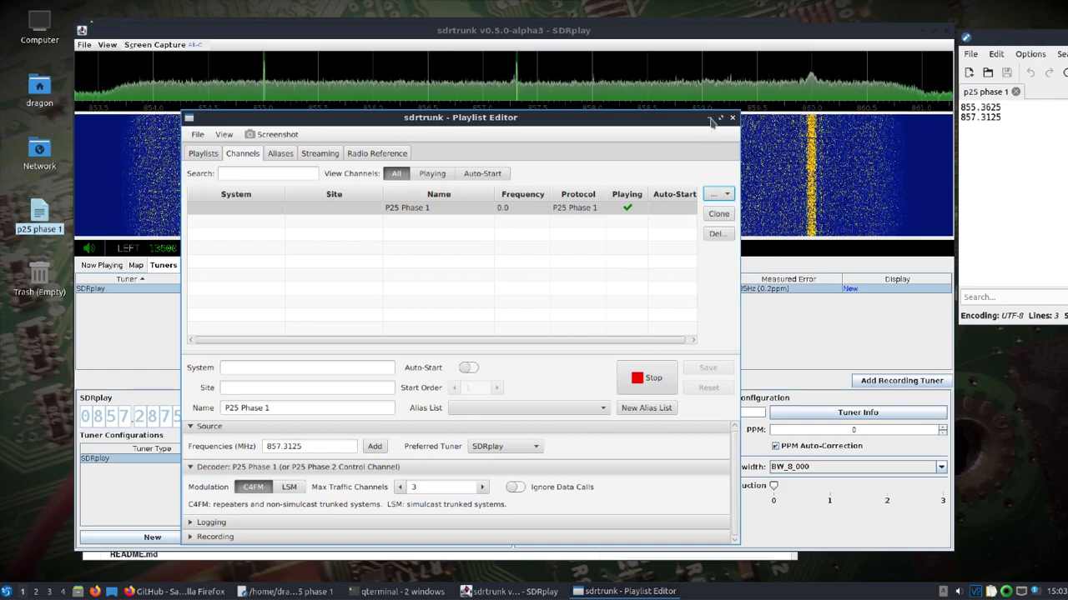
{"action": "left_click", "coordinate": [711, 122]}
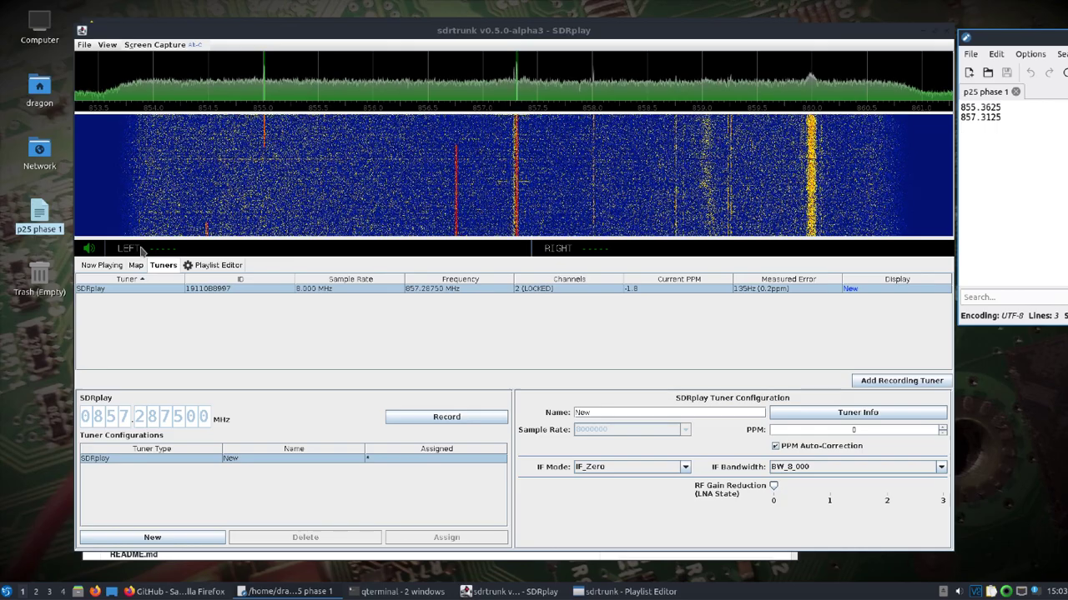
Open the audio output configuration from the LEFT audio channel and test the default stereo output device.
{"action": "right_click", "coordinate": [140, 250]}
{"action": "mouse_move", "coordinate": [178, 267]}
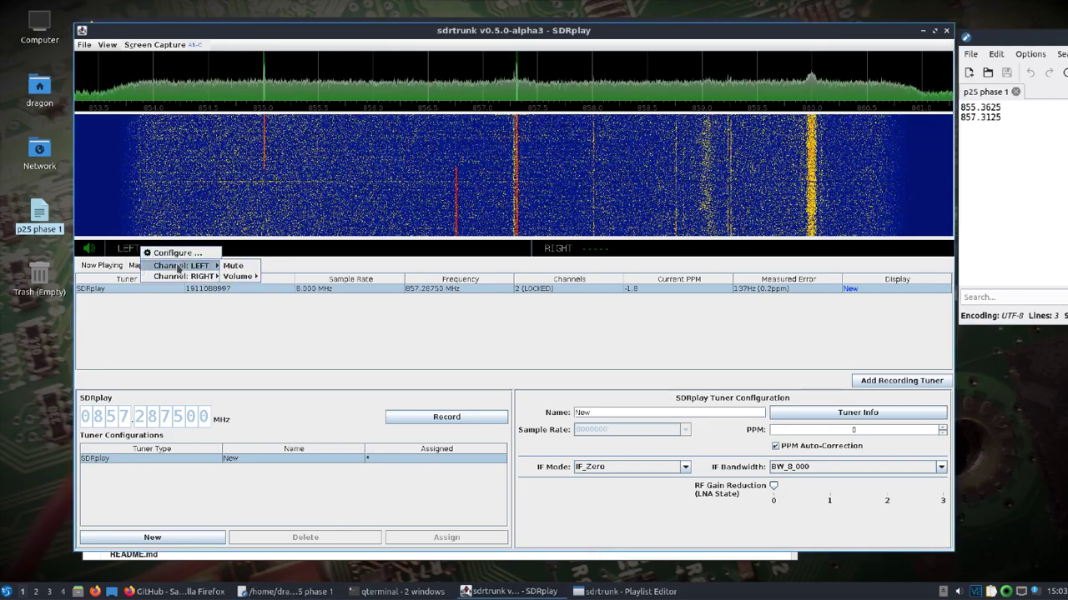
{"action": "mouse_move", "coordinate": [241, 279]}
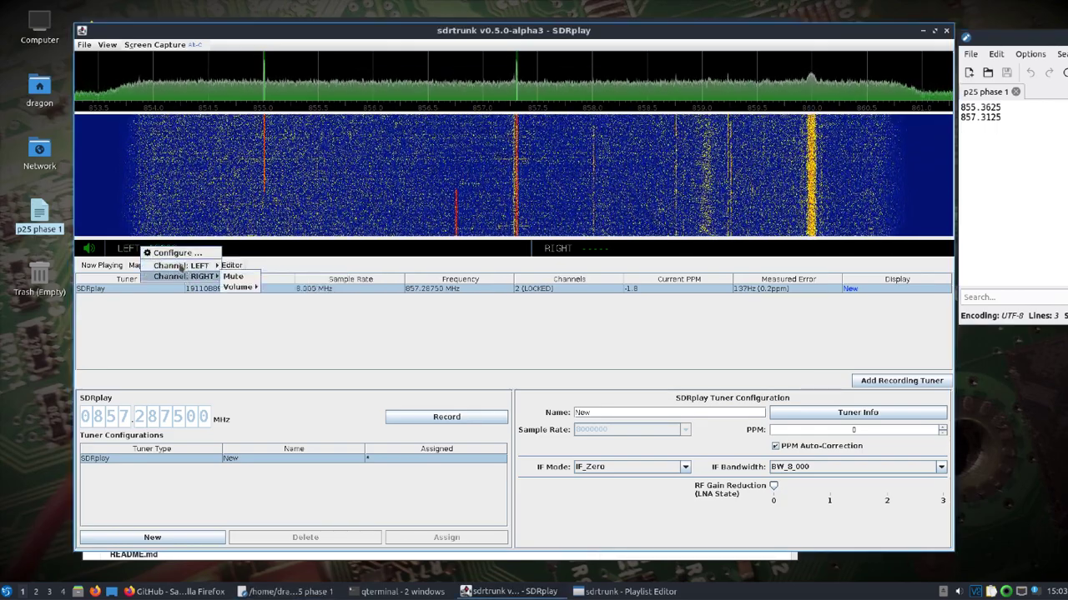
{"action": "left_click", "coordinate": [170, 252]}
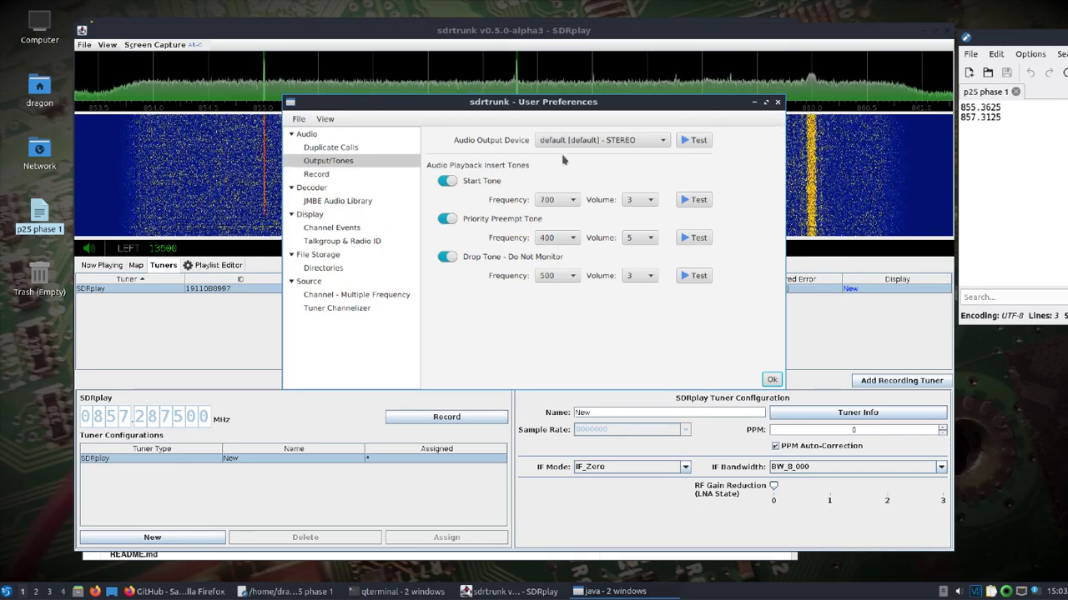
{"action": "left_click", "coordinate": [693, 140]}
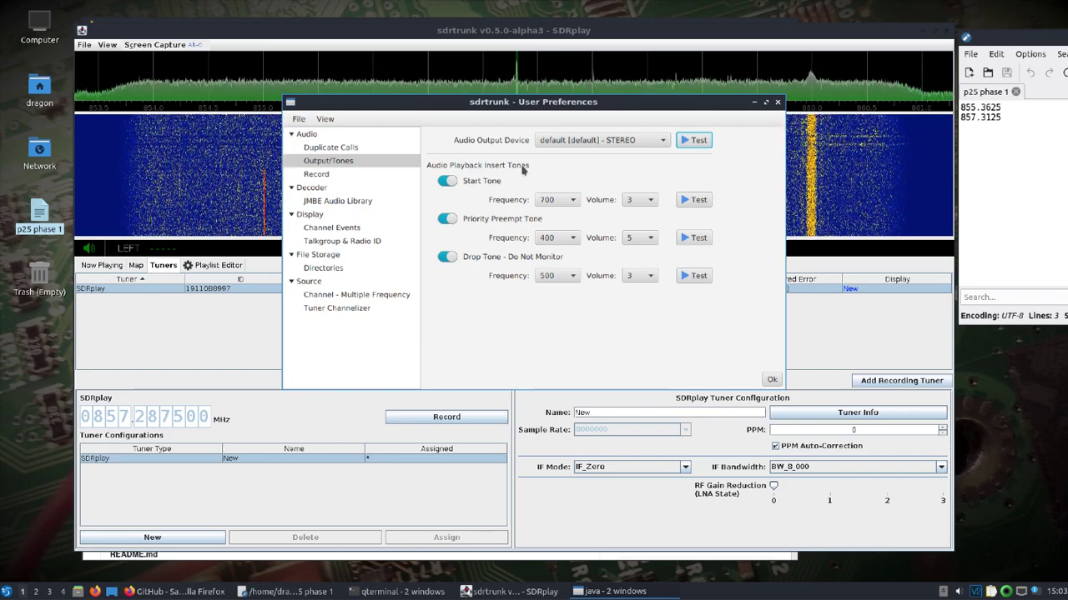
Raise the system volume, repeat the audio output device test and turn the volume back down.
{"action": "left_click", "coordinate": [959, 591]}
{"action": "scroll", "coordinate": [960, 592], "scroll_direction": "up", "scroll_amount": 5}
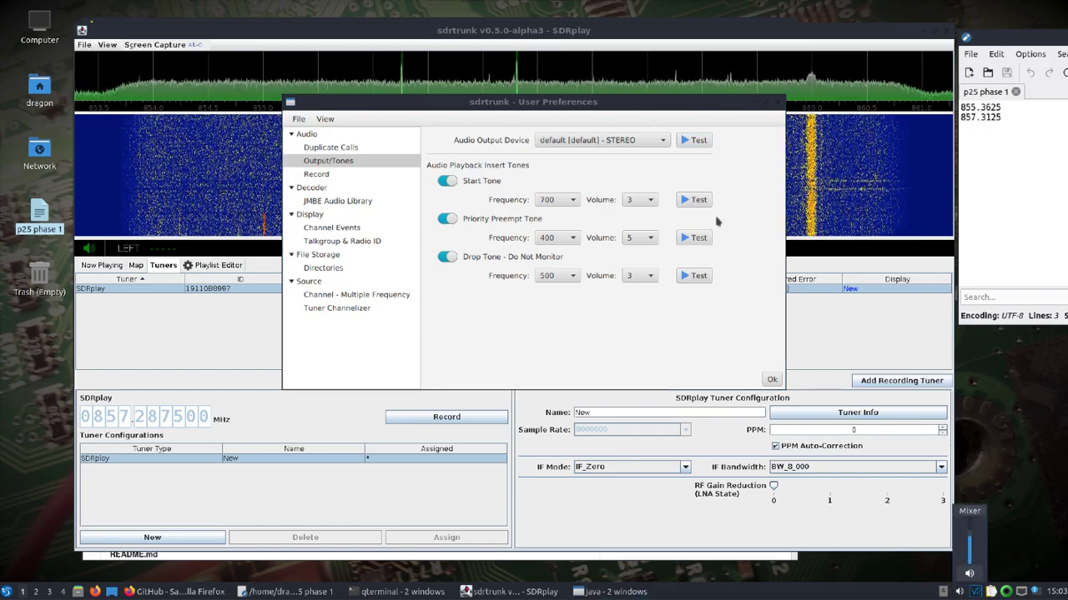
{"action": "left_click", "coordinate": [696, 140]}
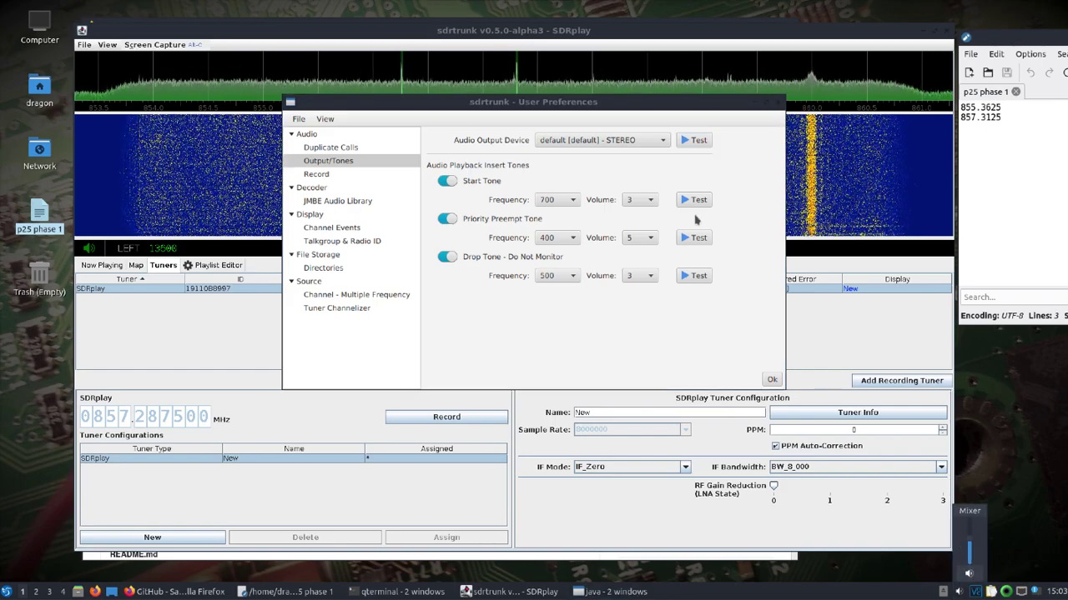
{"action": "left_click", "coordinate": [684, 142]}
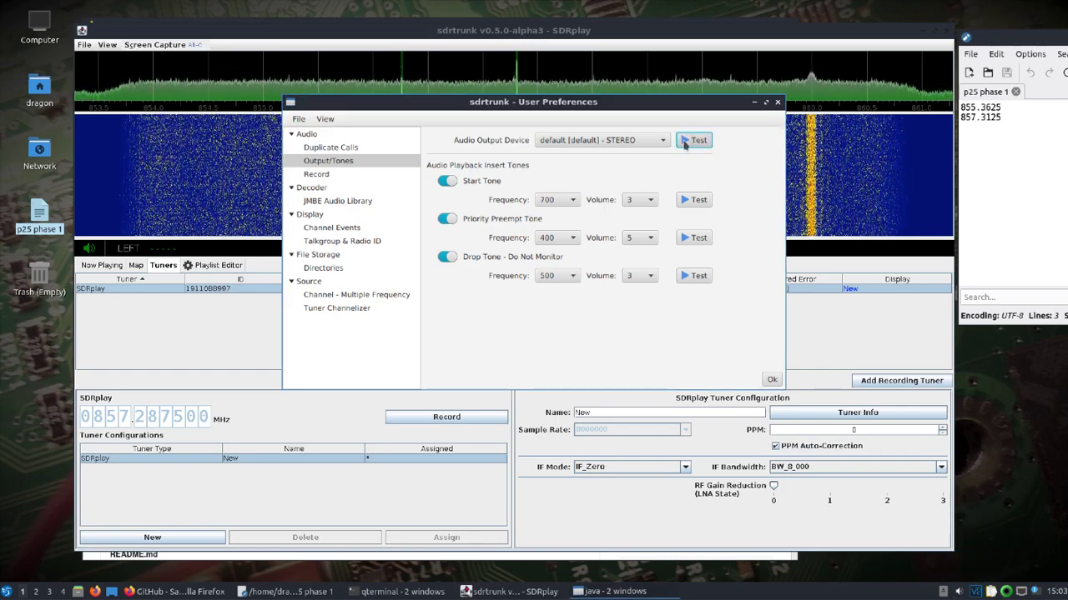
{"action": "left_click", "coordinate": [959, 592]}
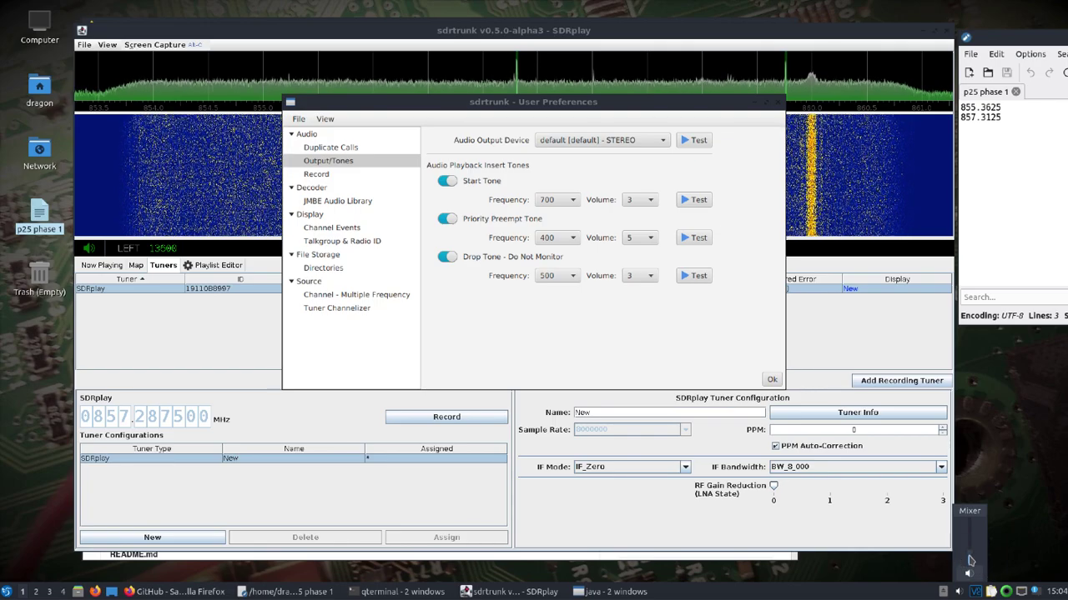
{"action": "left_click", "coordinate": [488, 387]}
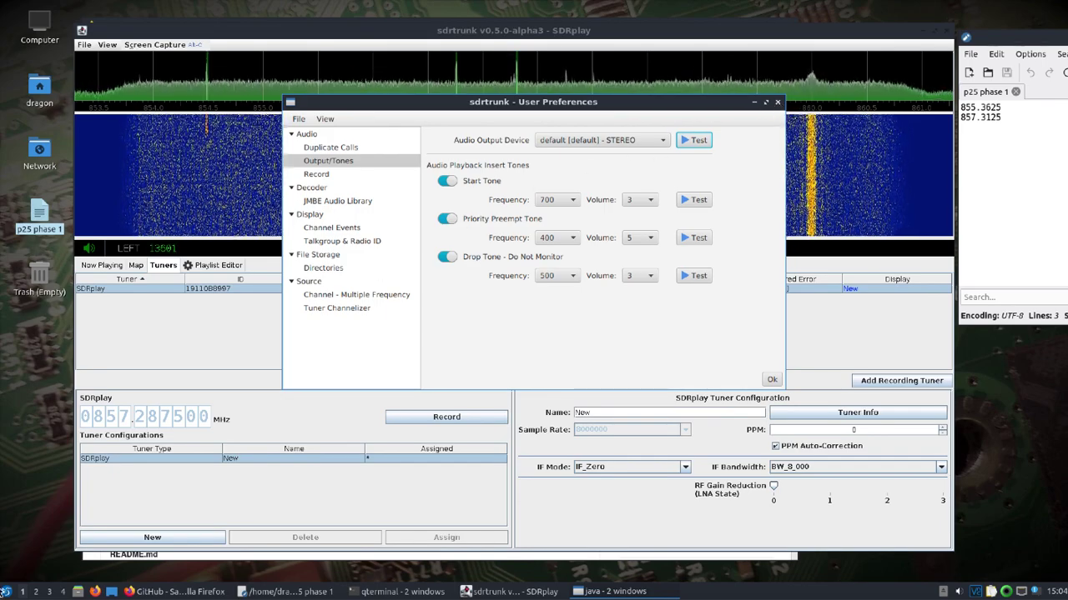
{"action": "left_click", "coordinate": [6, 592]}
{"action": "mouse_move", "coordinate": [51, 440]}
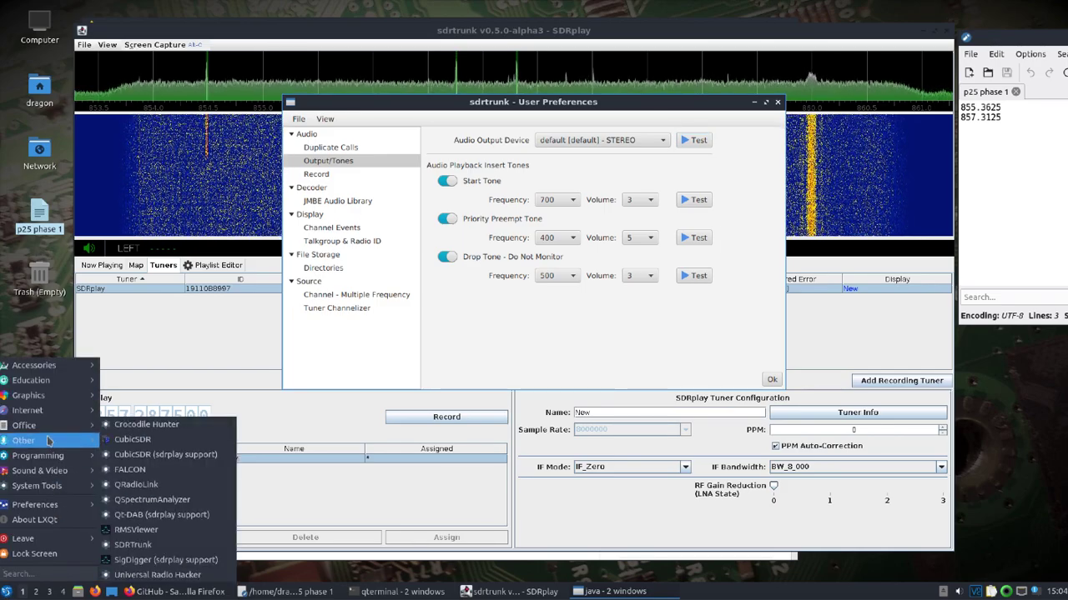
{"action": "left_click", "coordinate": [46, 334]}
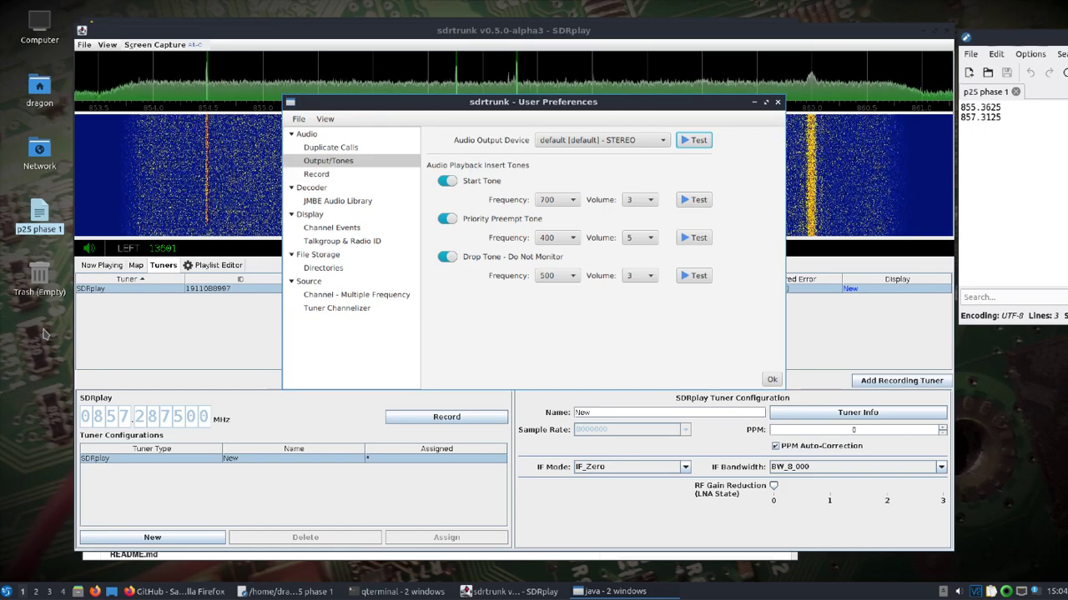
Close the user preferences and examine the Radio Reference and Streaming sections of the Playlist Editor.
{"action": "left_click", "coordinate": [778, 102]}
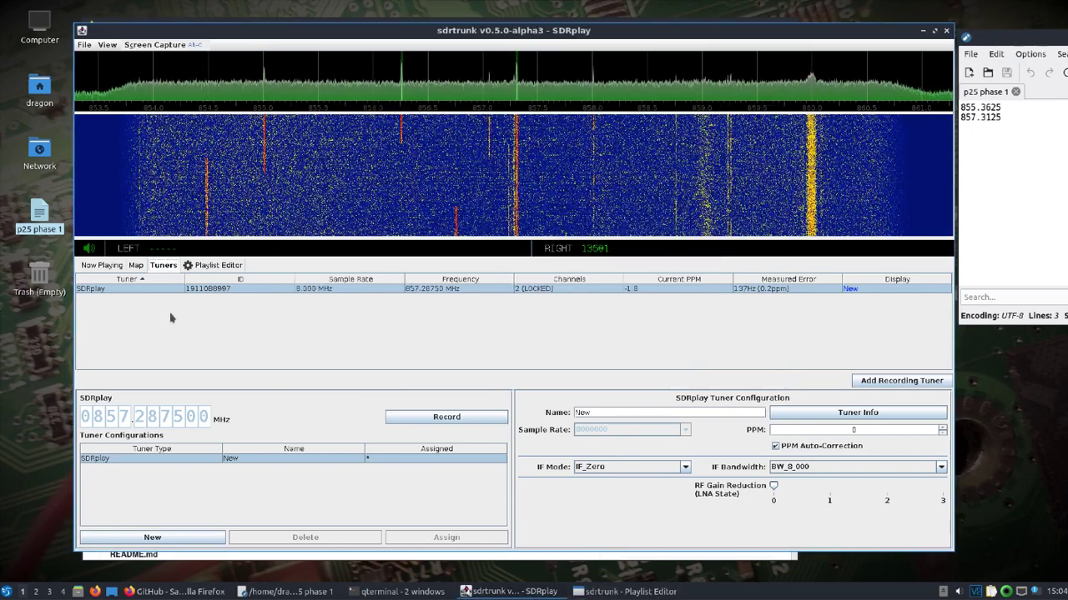
{"action": "left_click", "coordinate": [223, 267]}
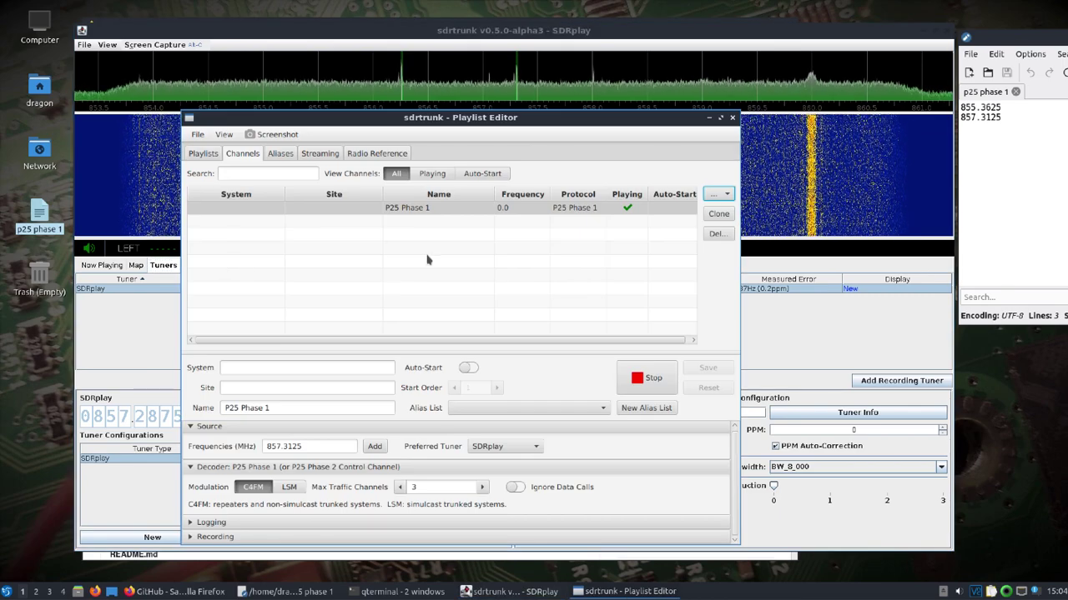
{"action": "left_click", "coordinate": [380, 156]}
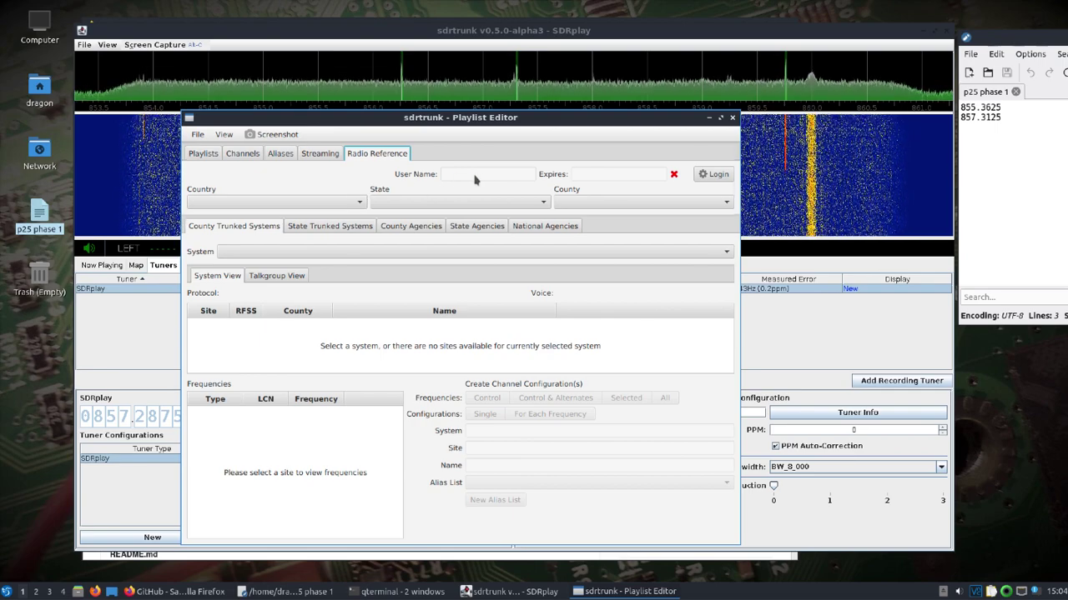
{"action": "left_click", "coordinate": [318, 155]}
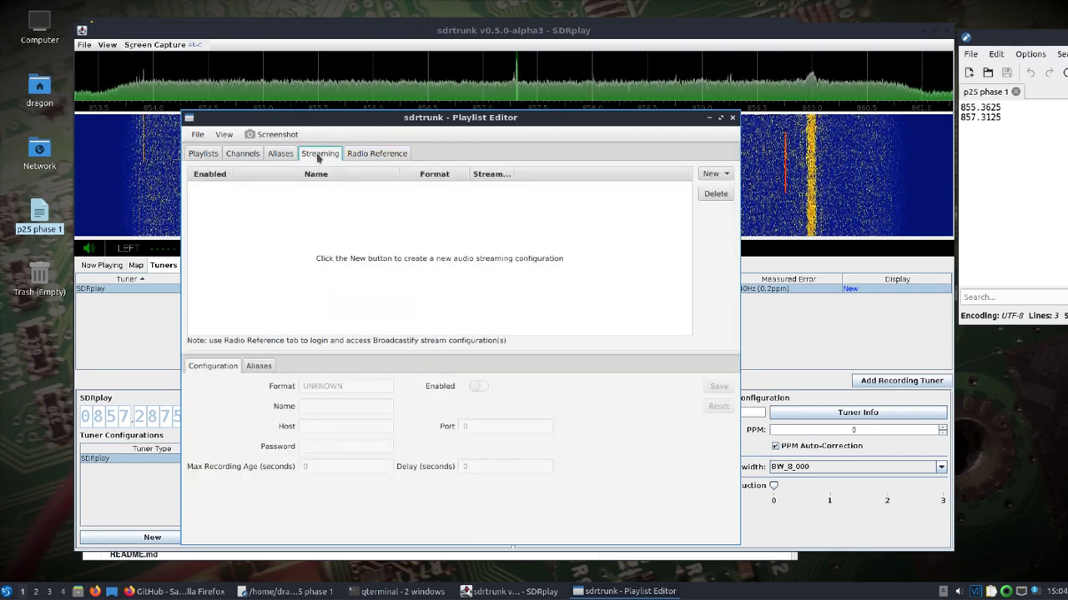